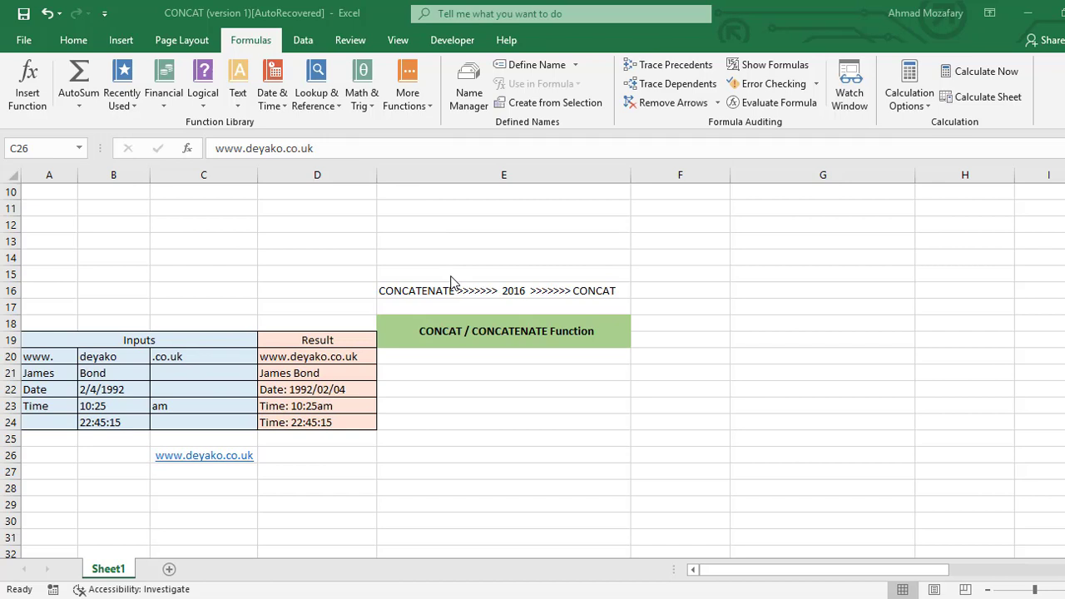
click(240, 104)
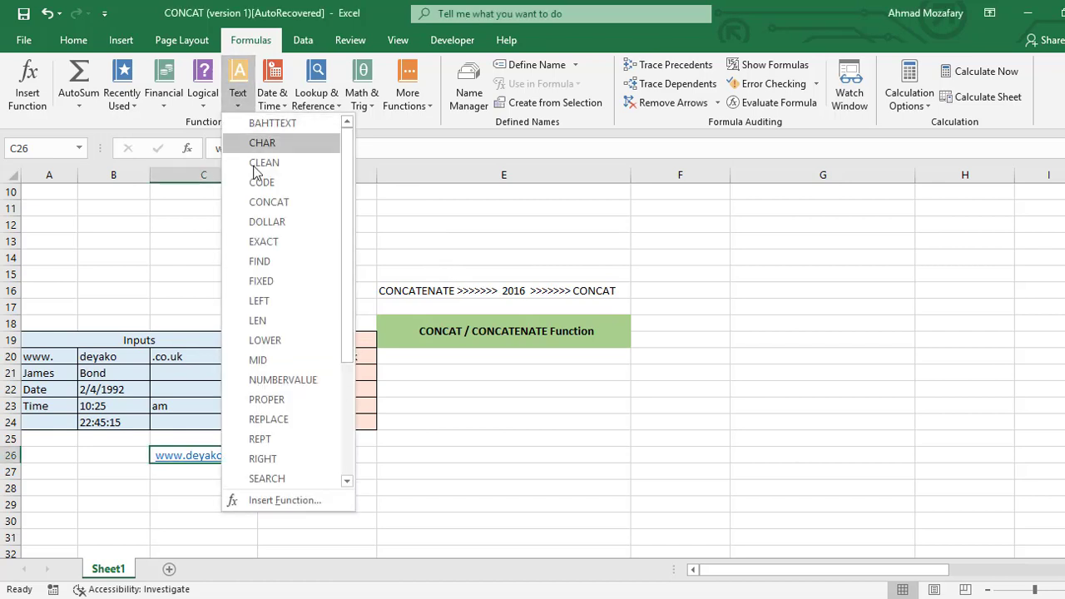
click(506, 235)
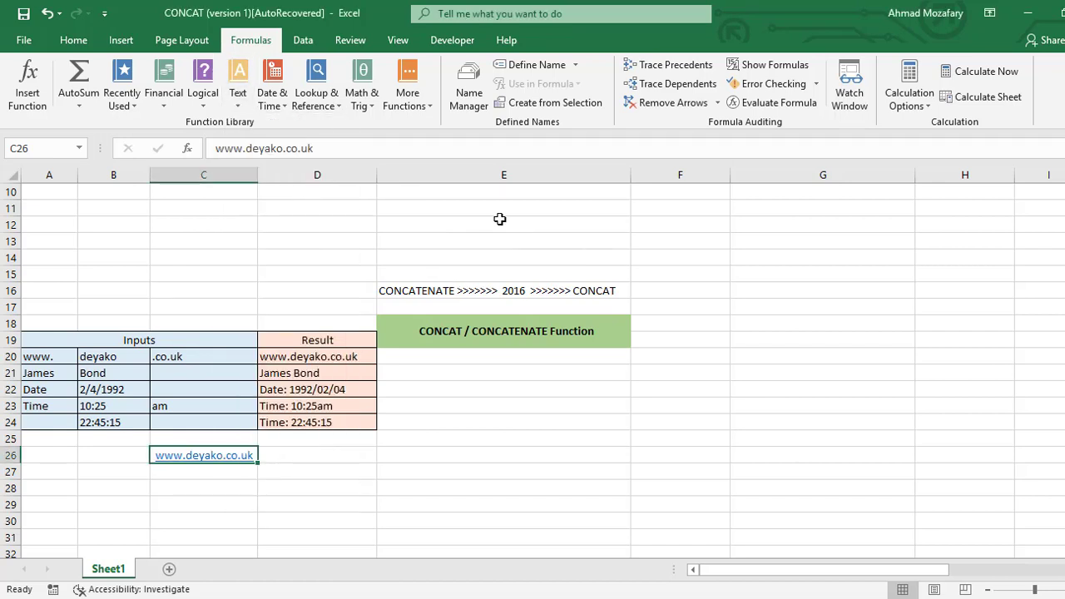
click(476, 359)
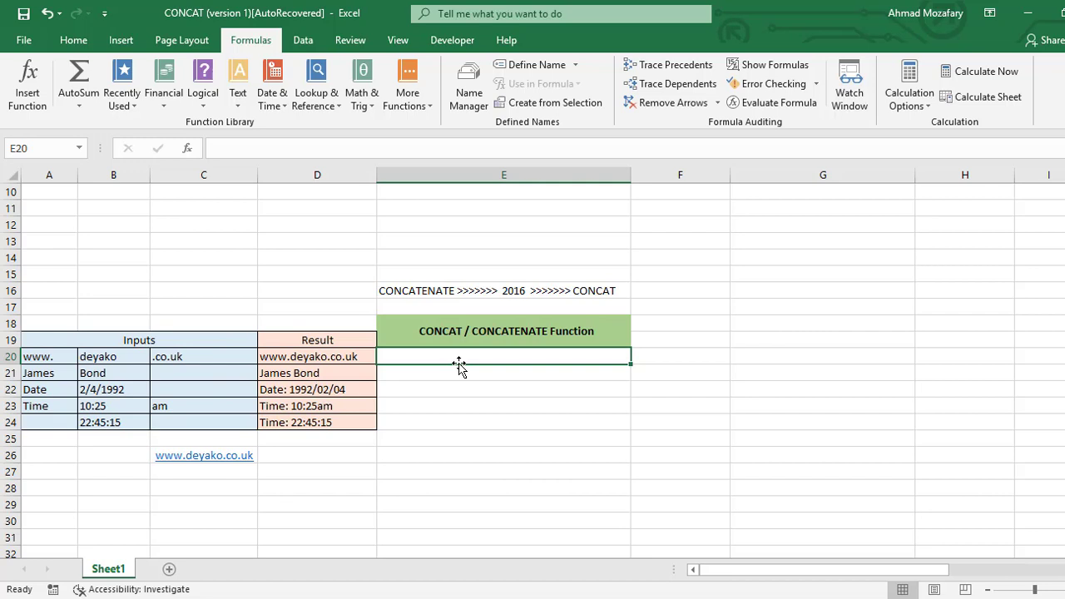
text(=concat)
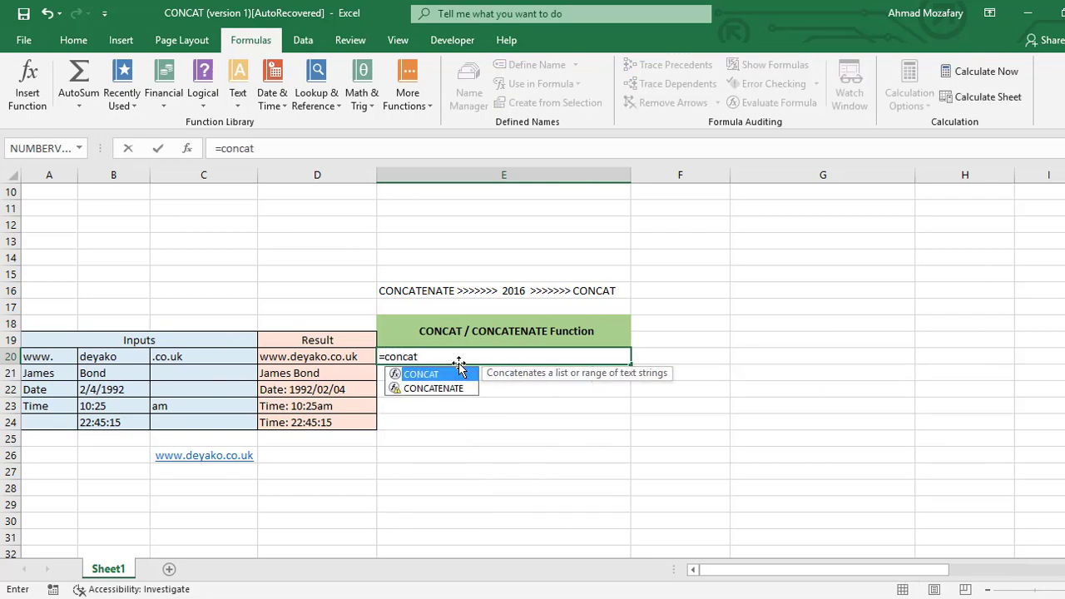
text(()
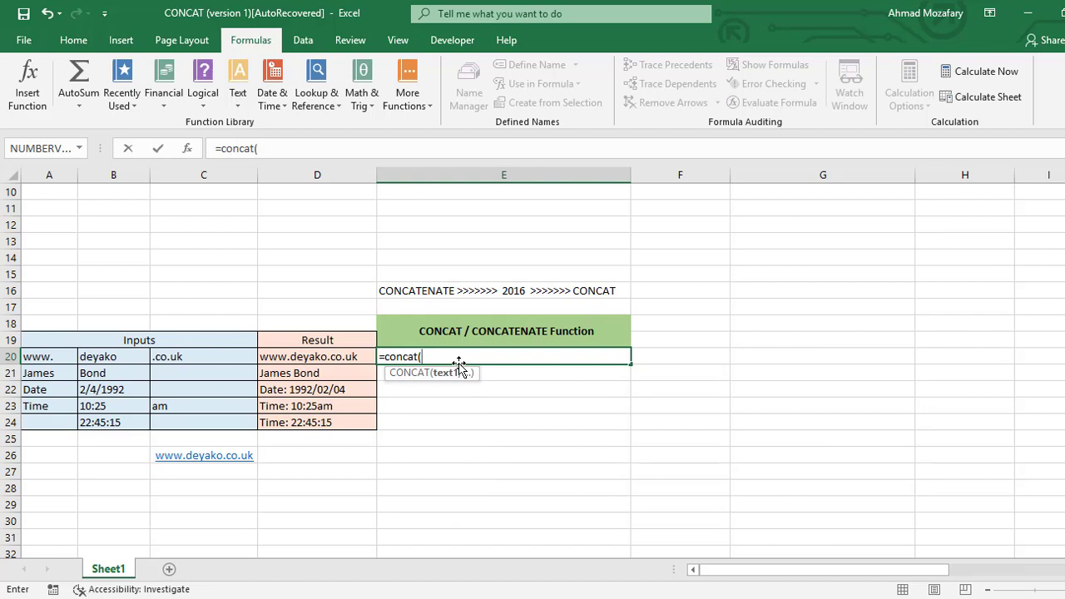
text(a20)
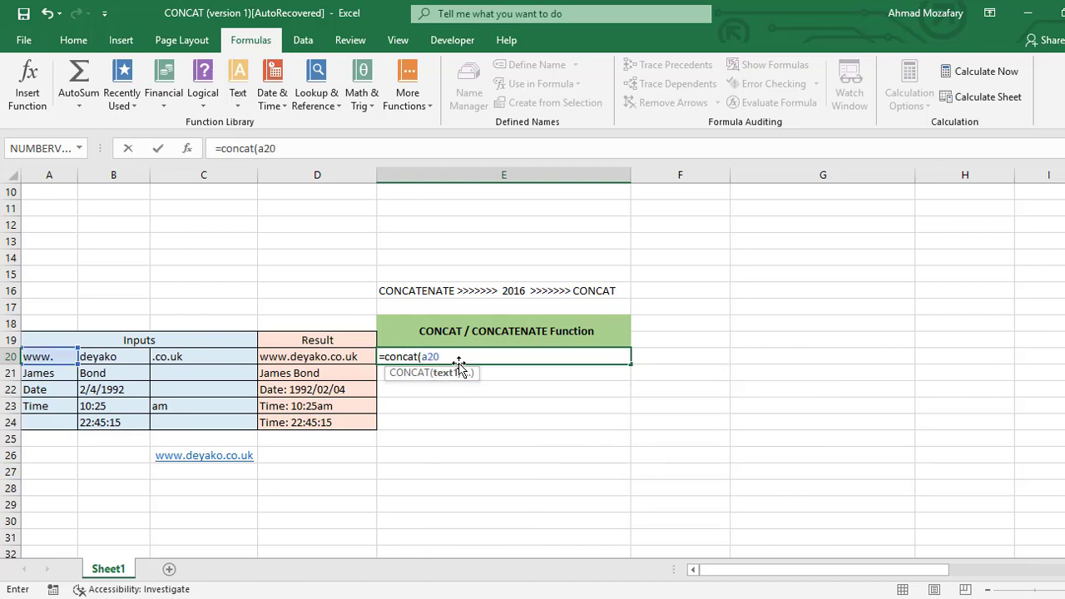
text(,b20,)
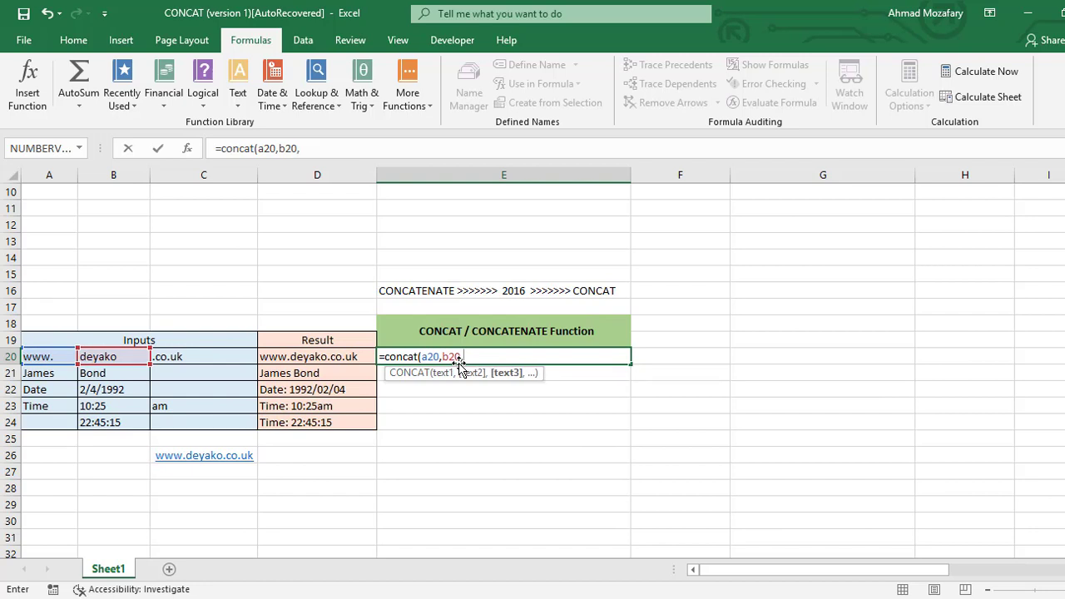
text(c20))
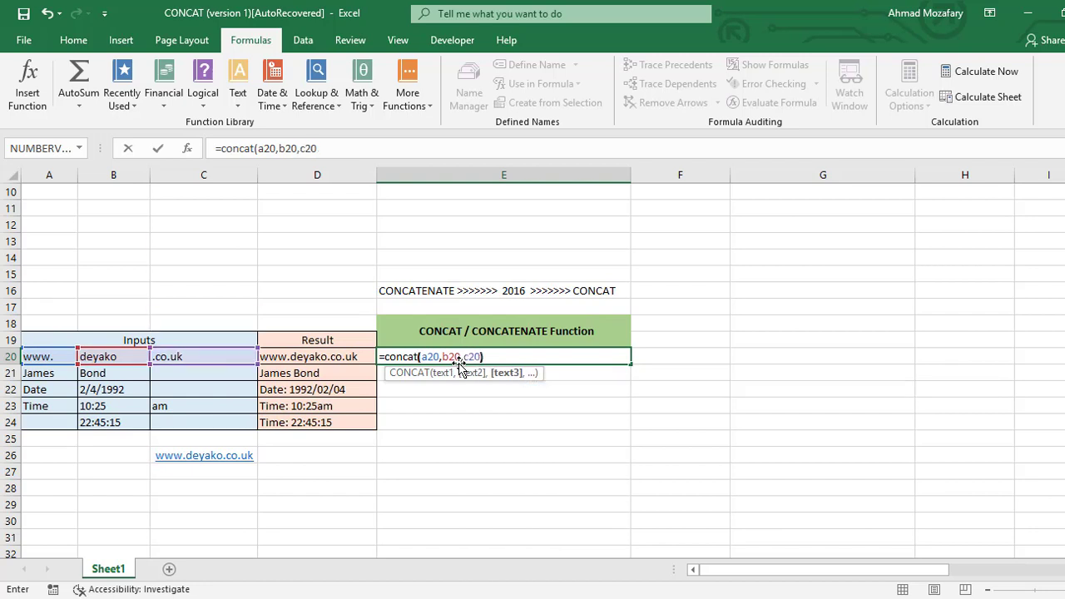
key(Return)
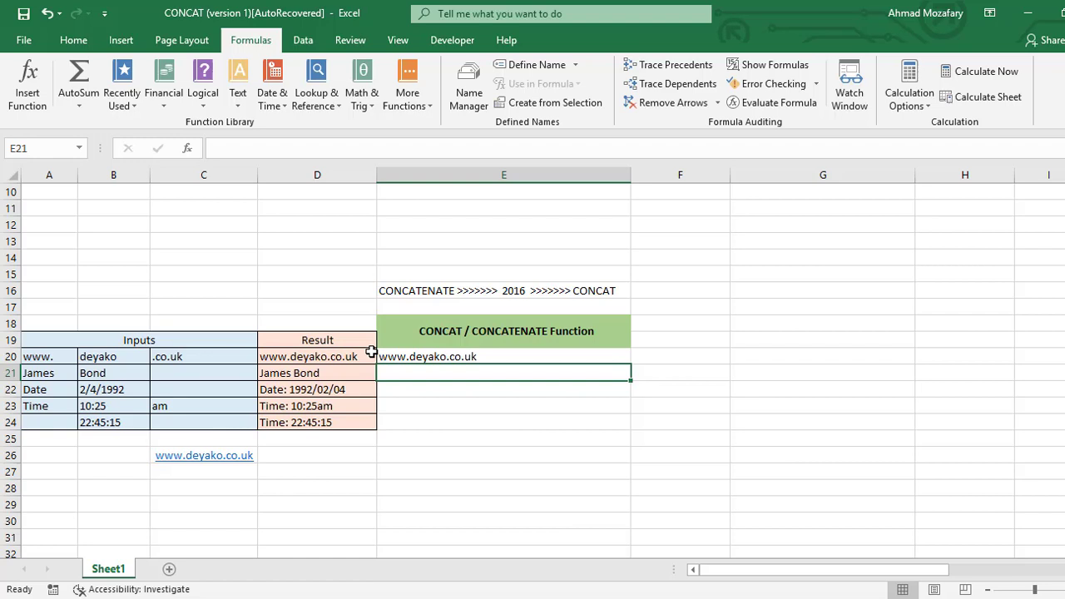
click(527, 360)
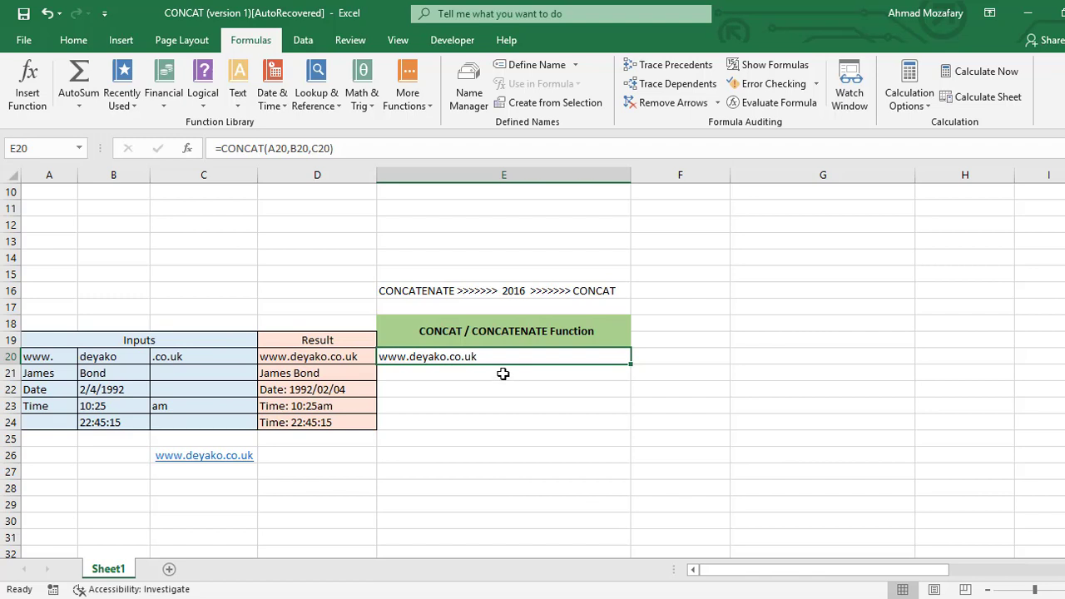
Enter =CONCATENATE(A21,B21) in E21, fixing the typo, so it shows JamesBond
click(504, 375)
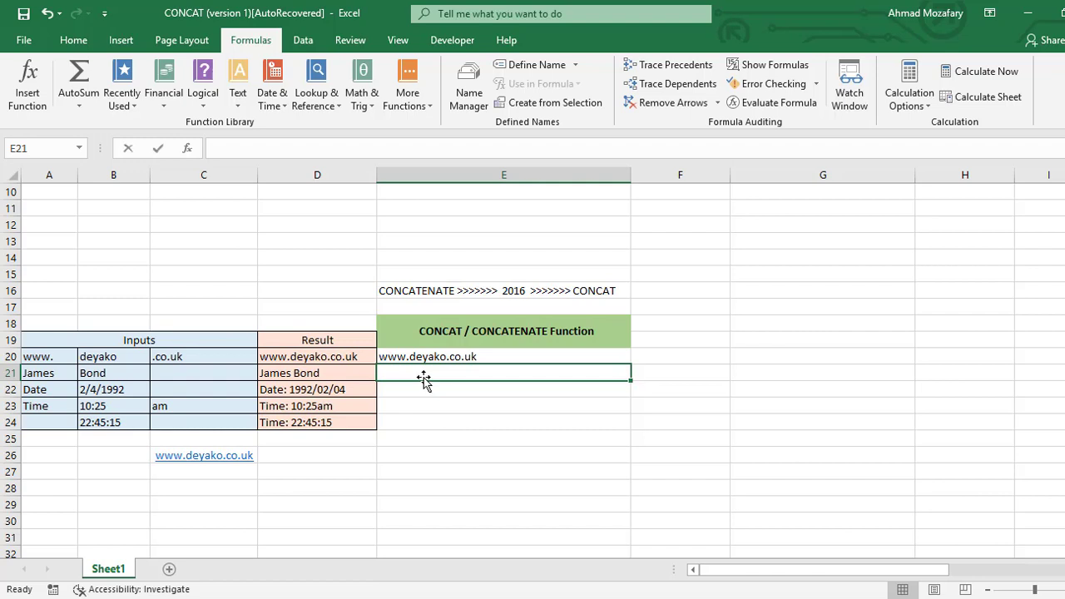
text(=conc)
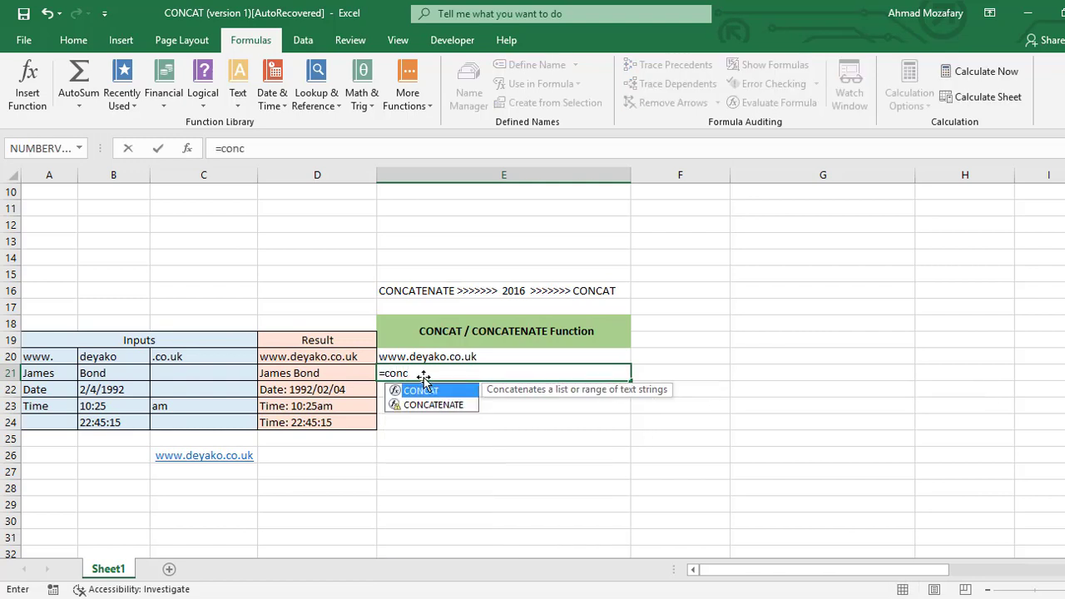
text(ae)
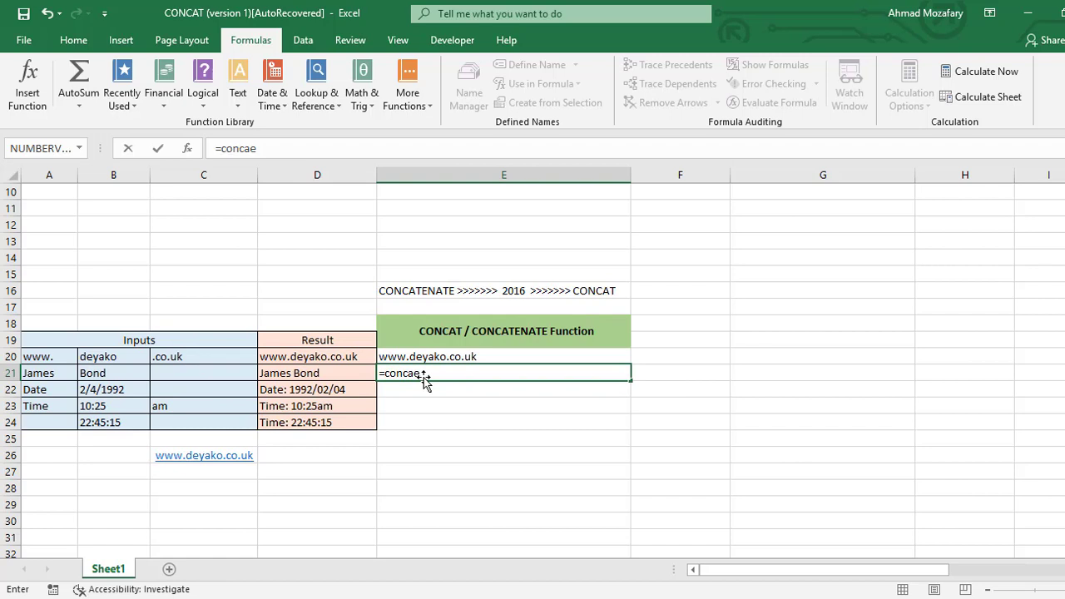
key(BackSpace)
key(BackSpace)
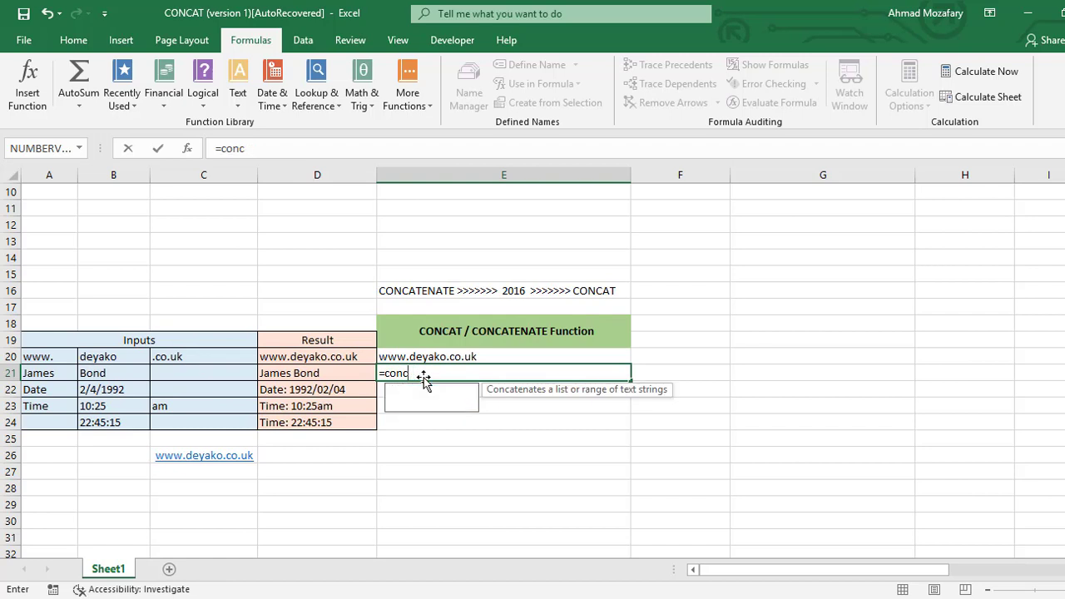
text(atenate()
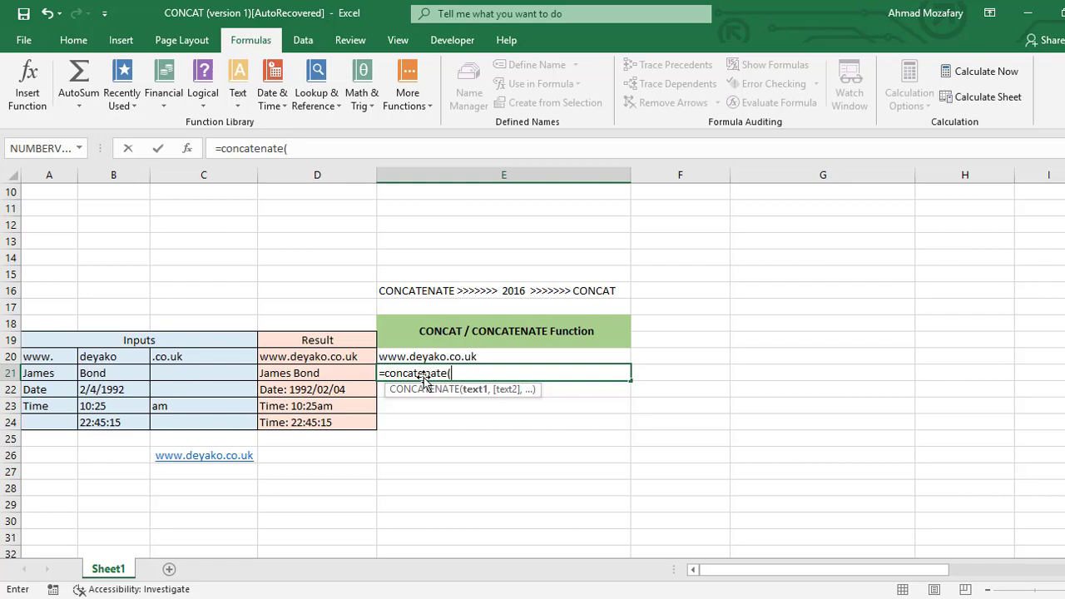
text(a)
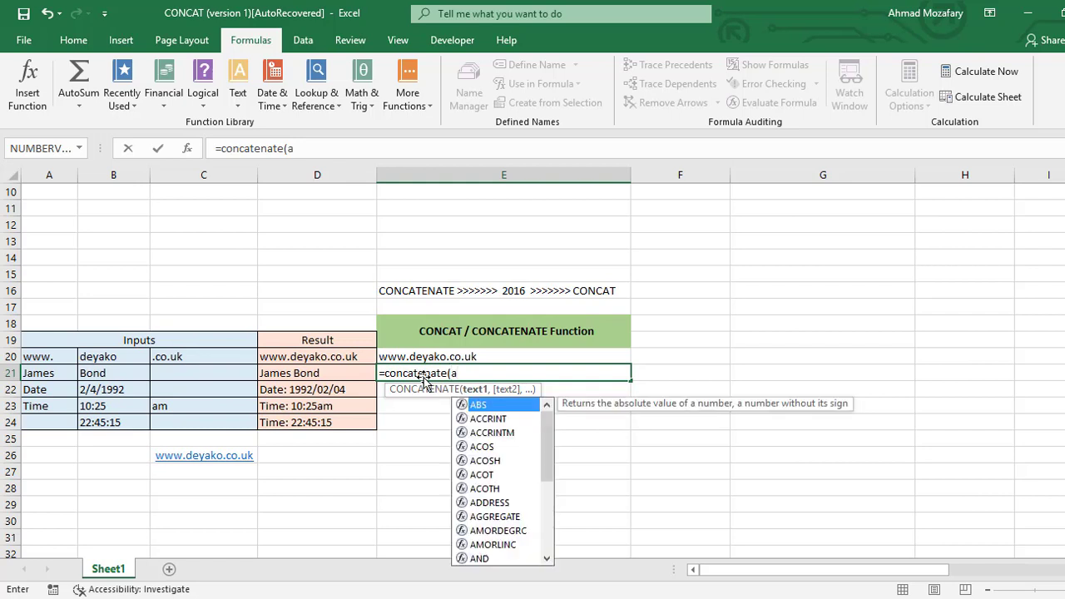
text(21,)
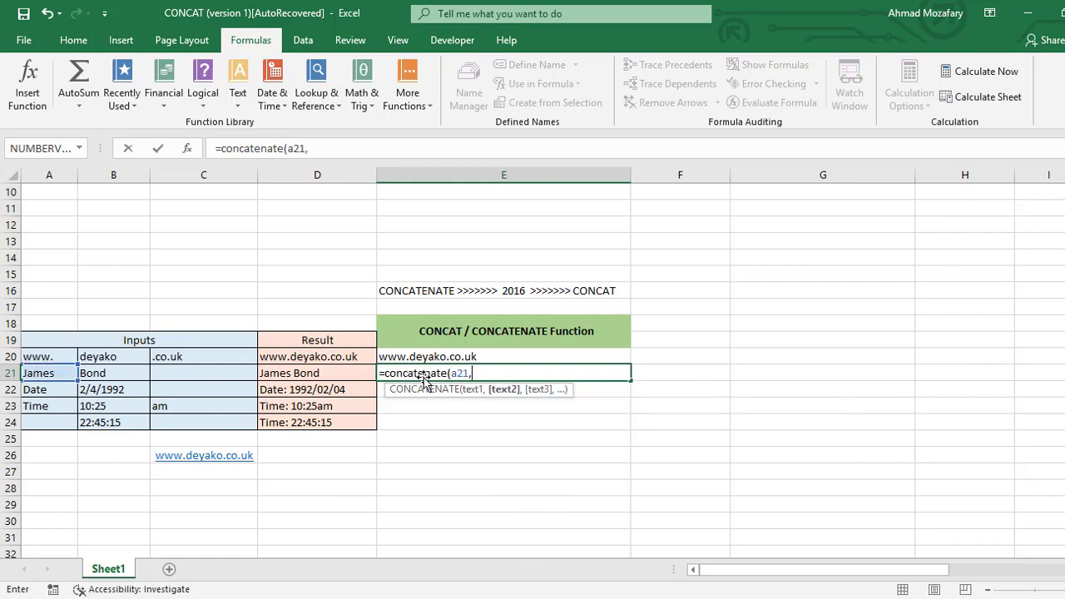
text(b21)
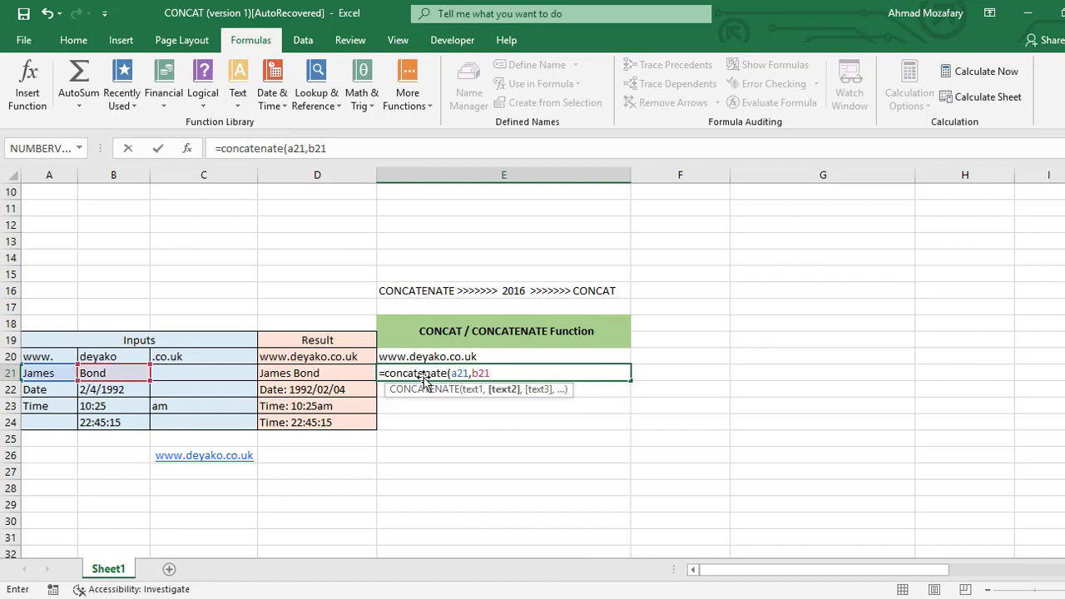
text())
key(Return)
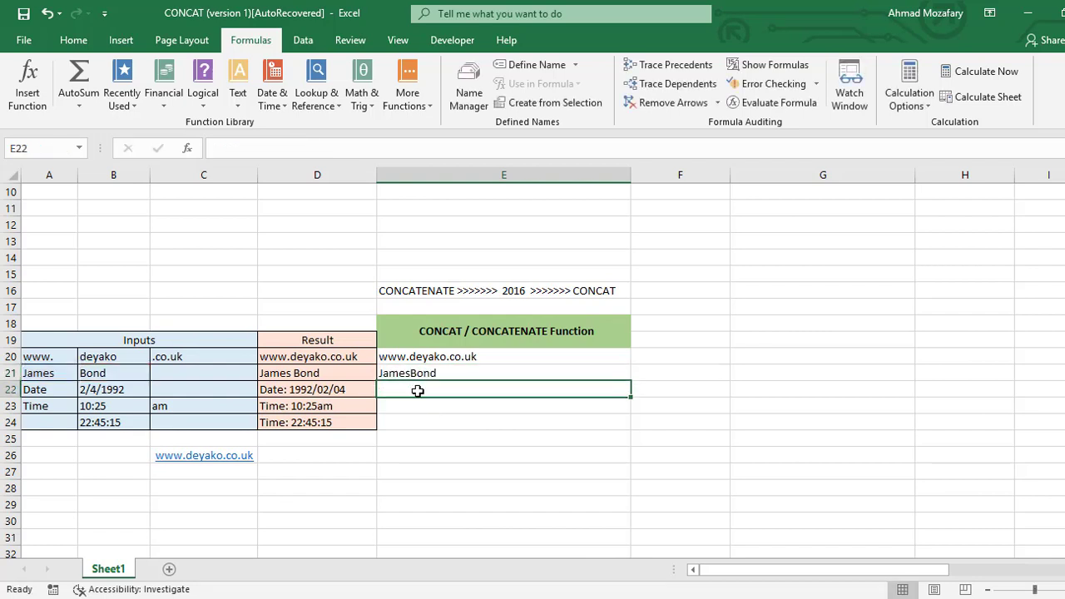
Edit E21's formula to =CONCATENATE(A21," ",B21) so the result reads James Bond
click(472, 375)
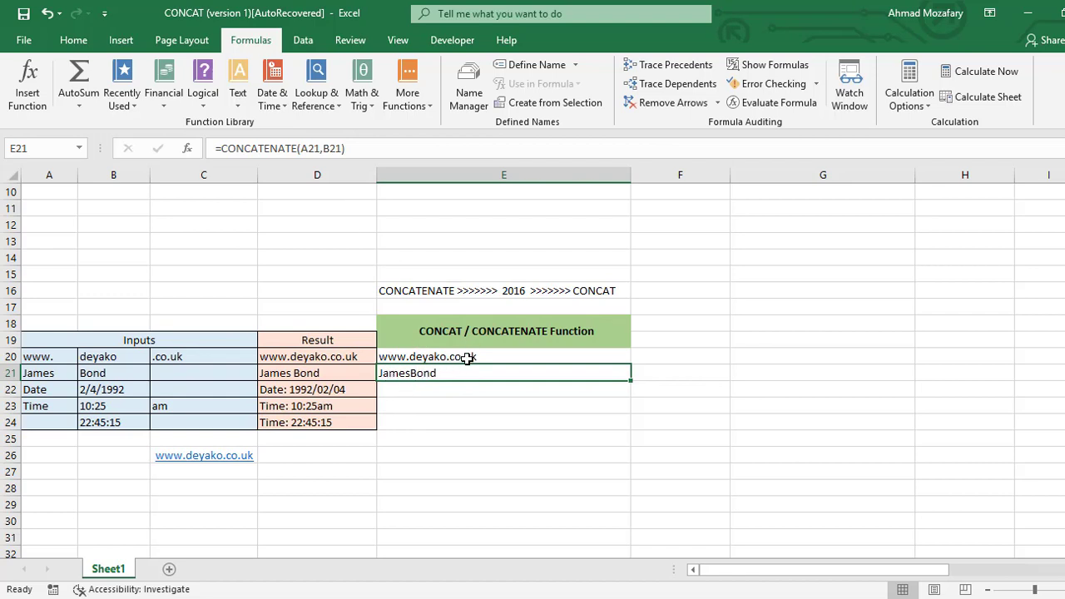
click(329, 148)
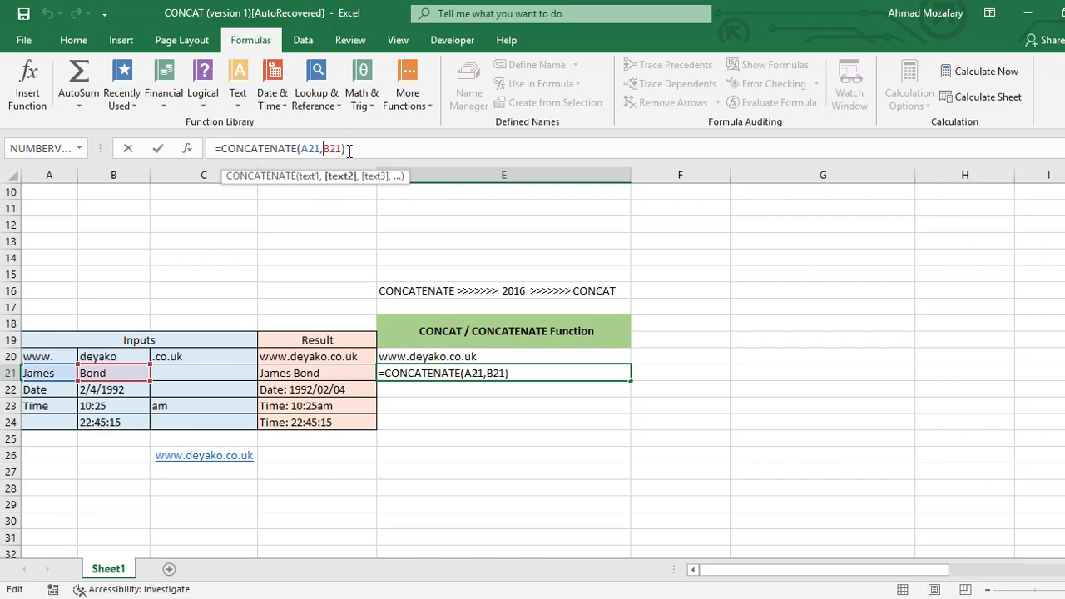
text(")
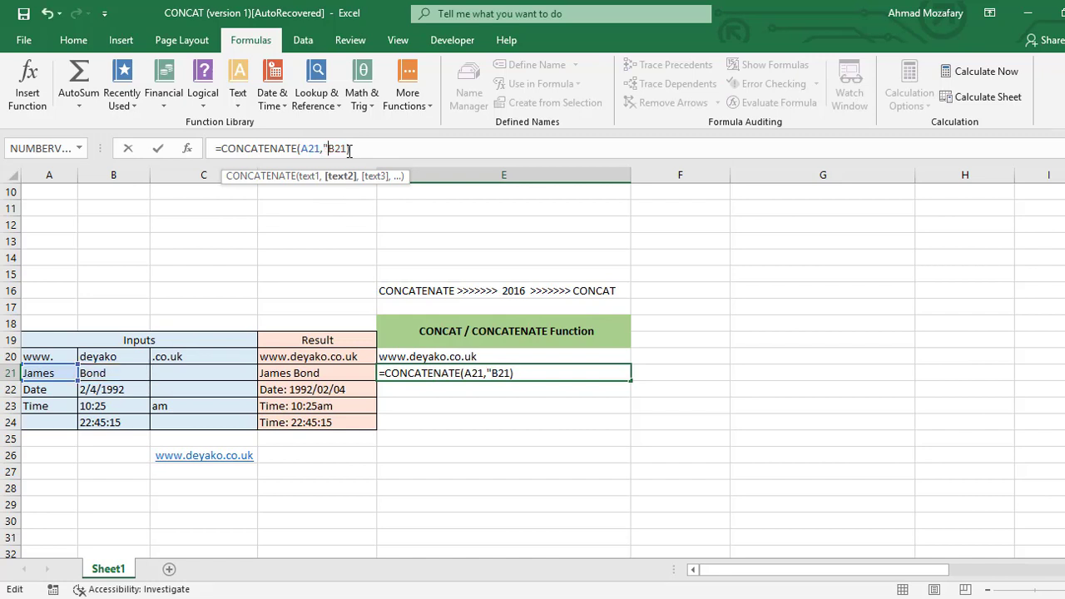
text( ",)
key(Return)
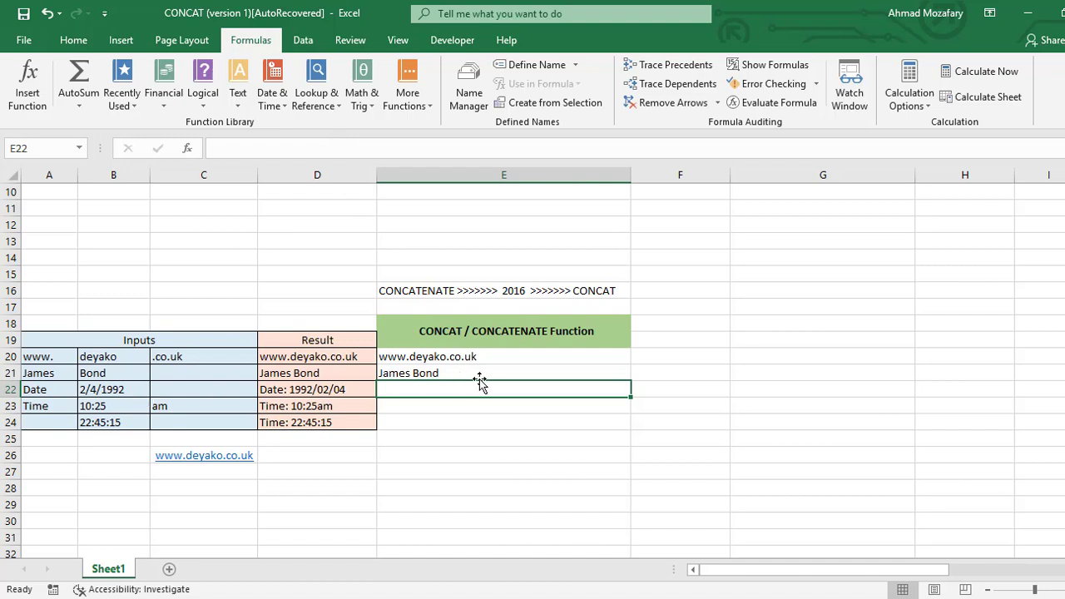
Enter =CONCAT(A22,B22) in E22, which displays Date33638
text(=concat)
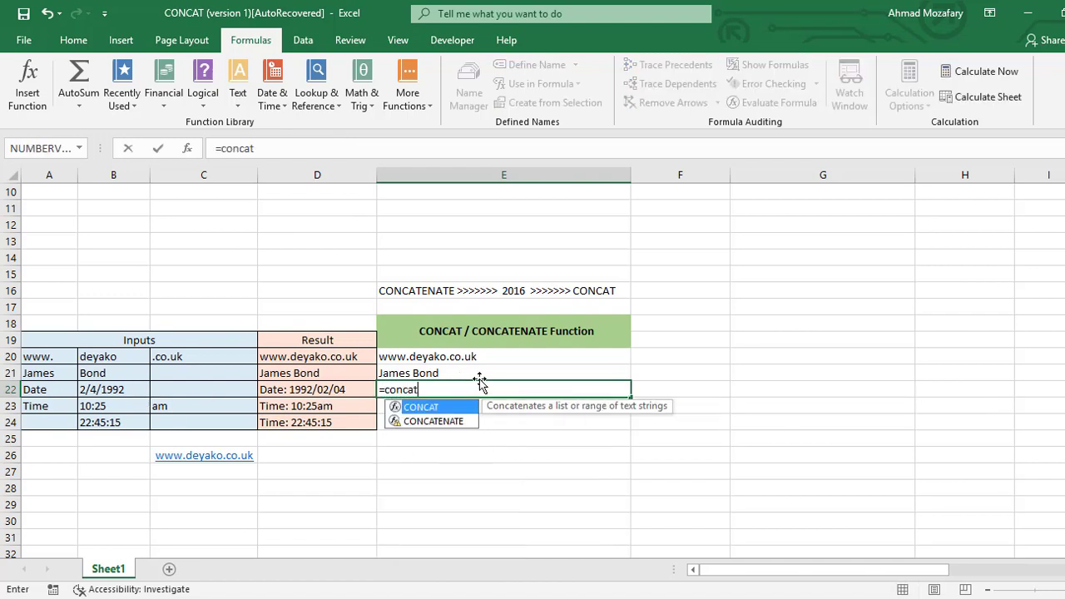
text(()
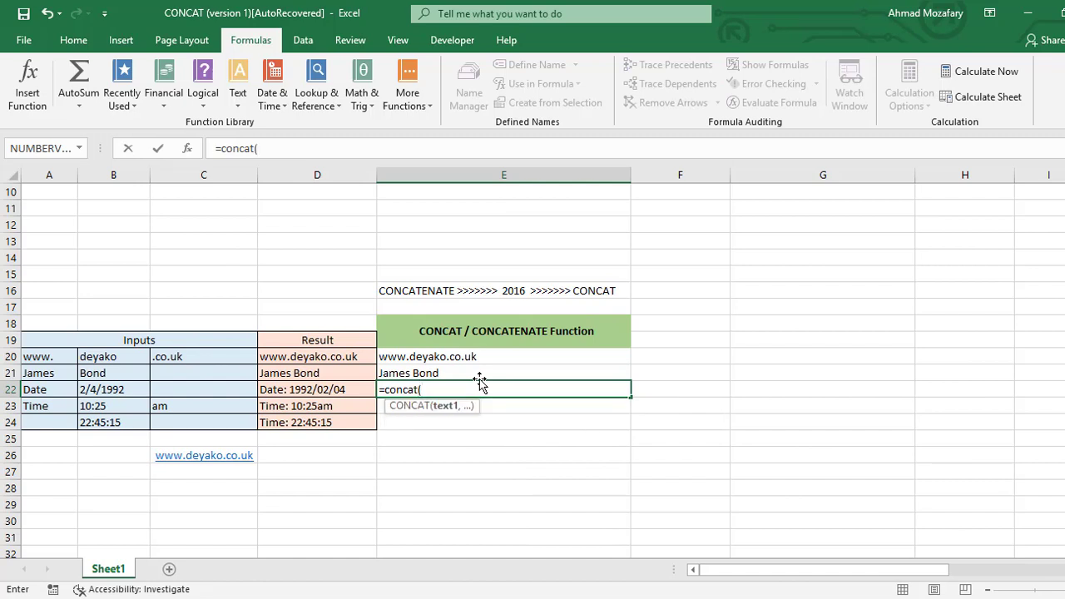
text(a22,)
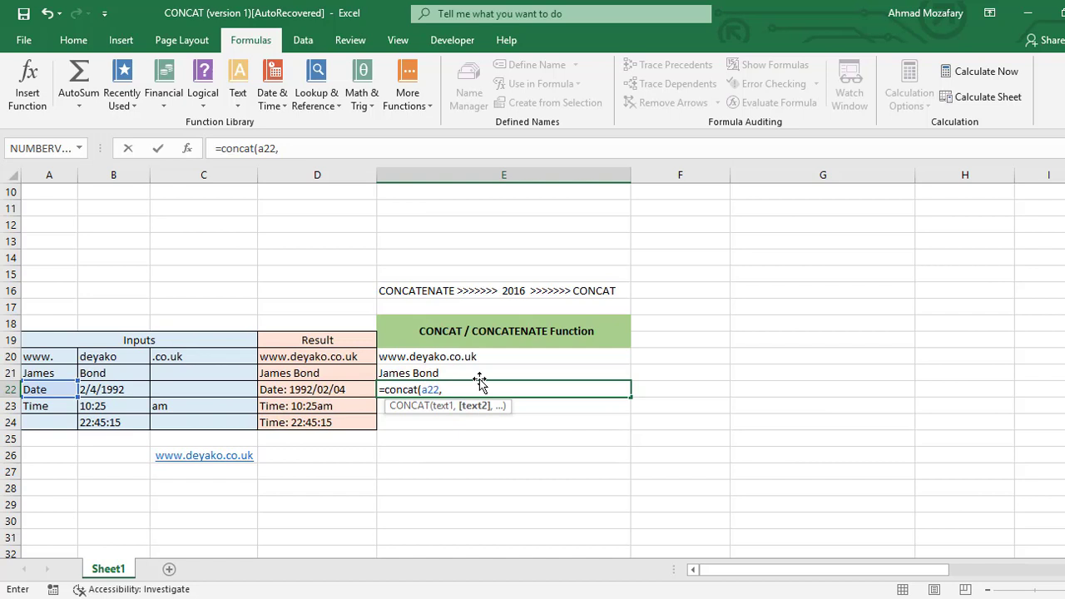
text(b22))
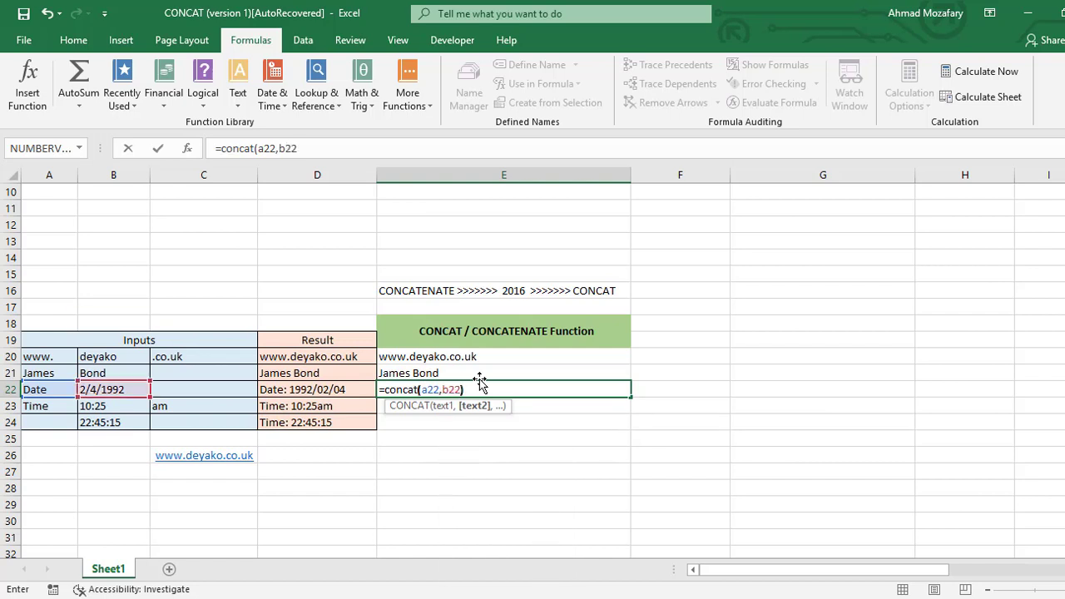
key(ctrl+Return)
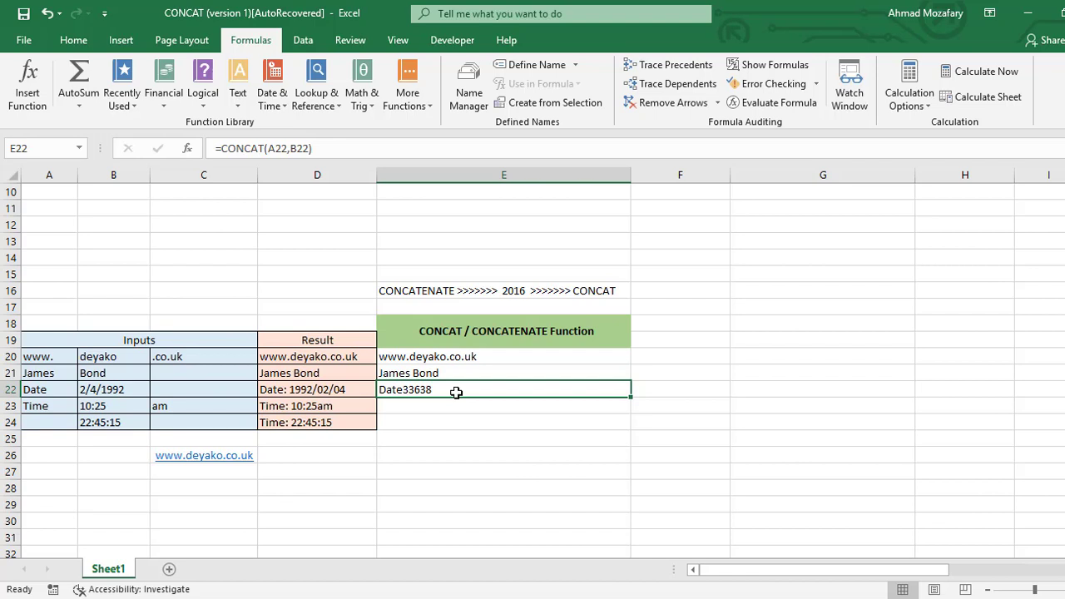
In E22's formula, replace B22 with TEXT(B22, "yyyy/mm/dd")
click(291, 149)
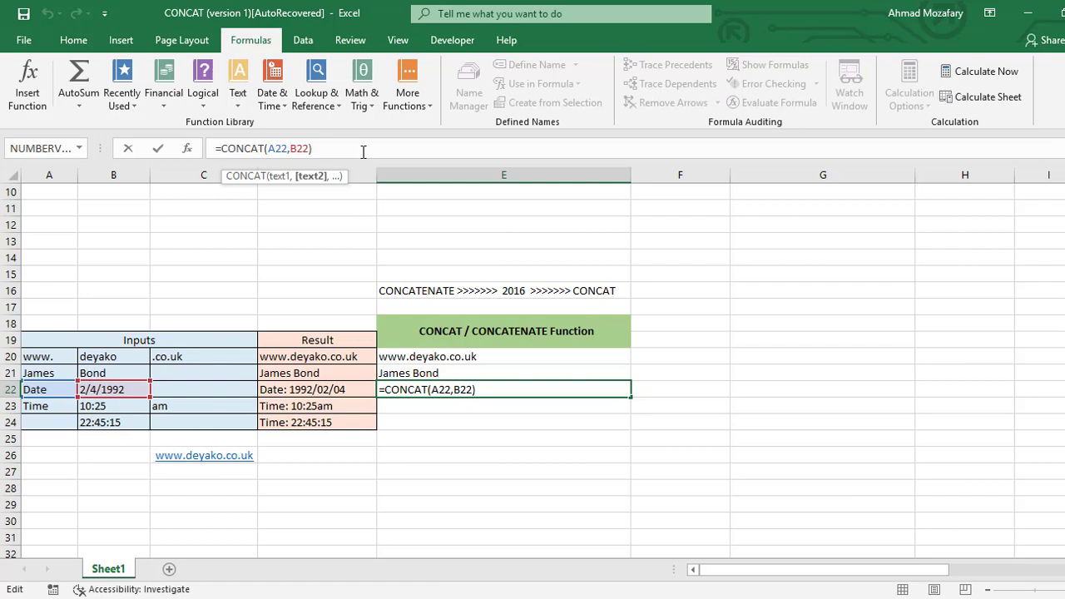
text(text)
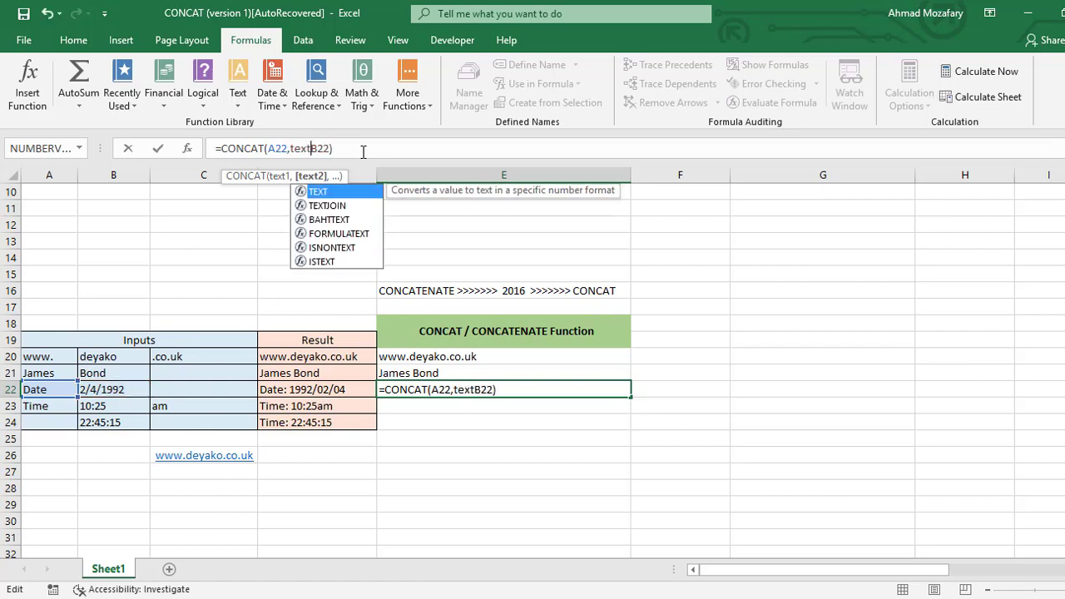
text((B22)
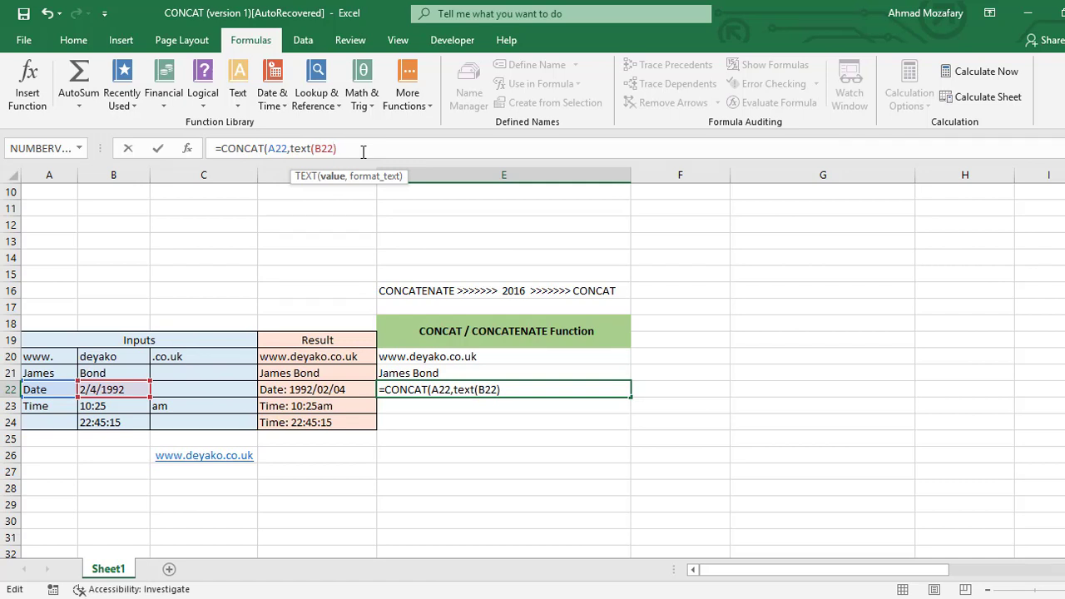
text(, ")
text(yyyy)
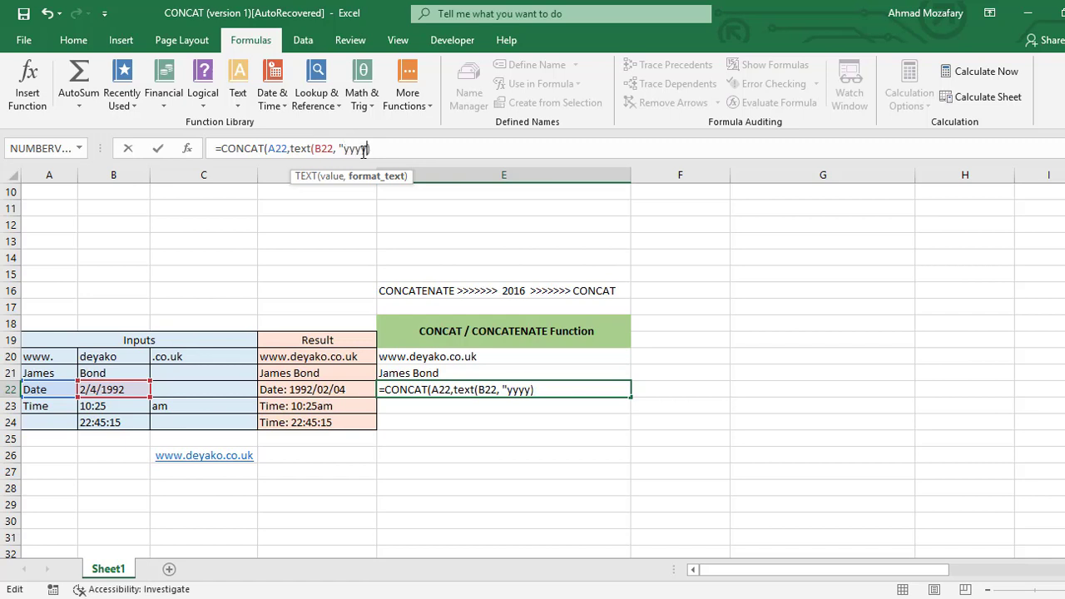
text(/)
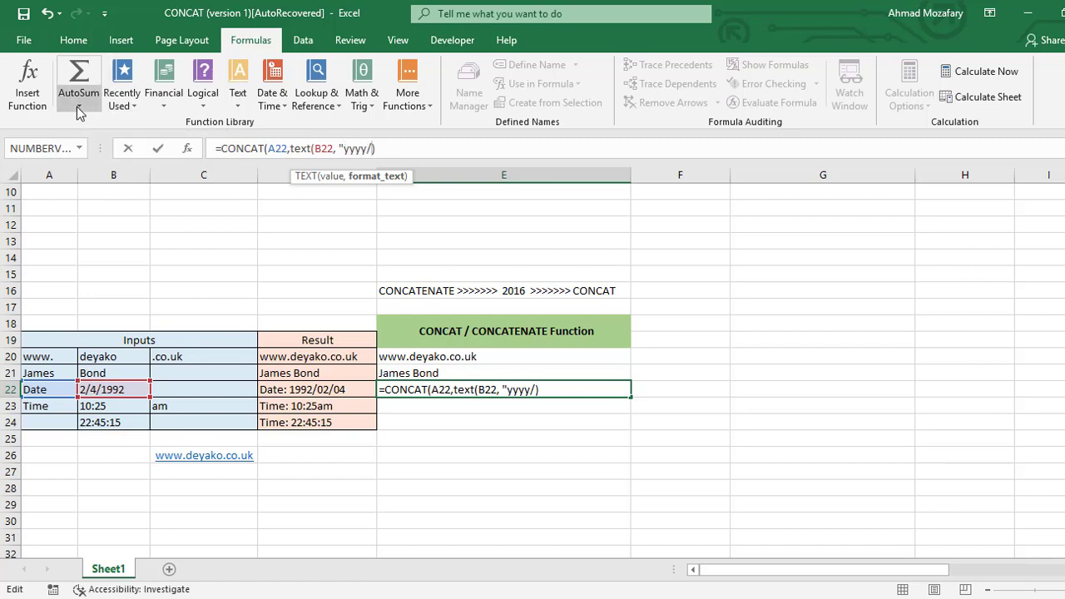
text(mm/)
text(dd)
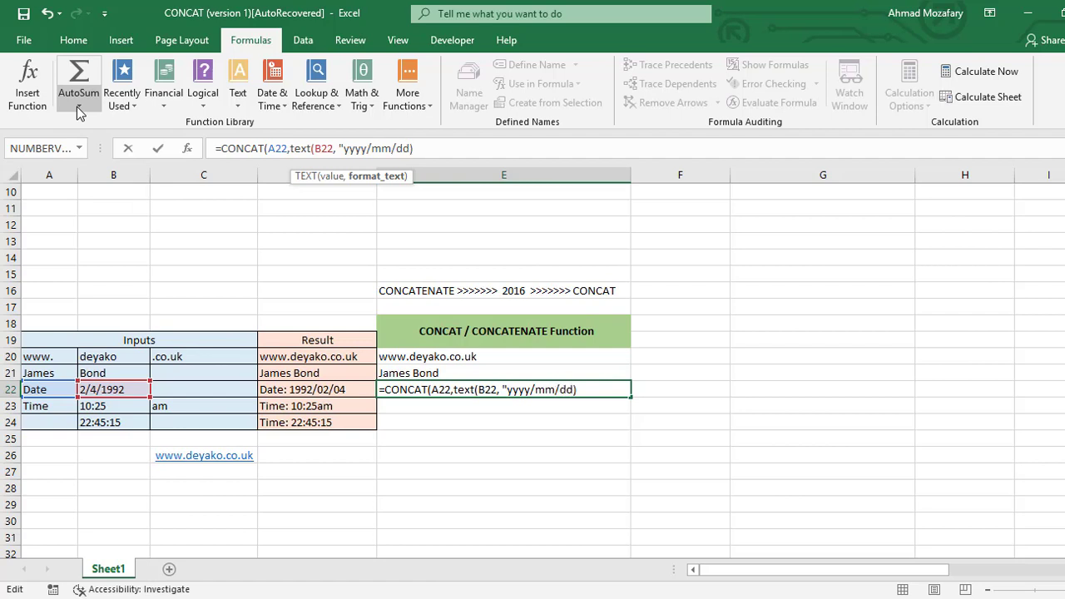
text("))
Commit the date formula and add a ": " argument after A22, making E22 show Date: 1992/02/04
key(Return)
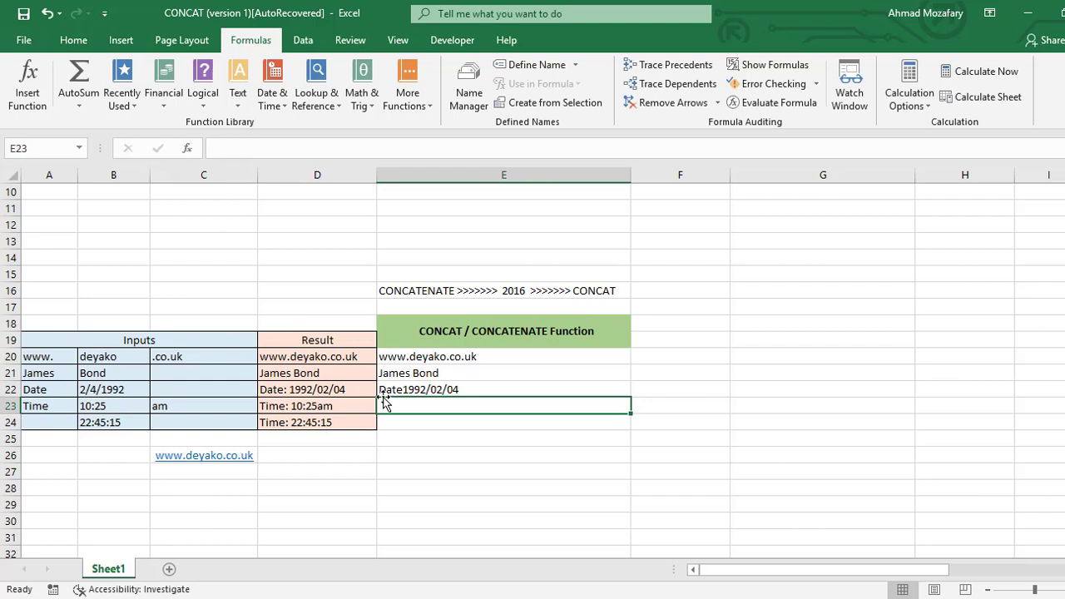
click(490, 389)
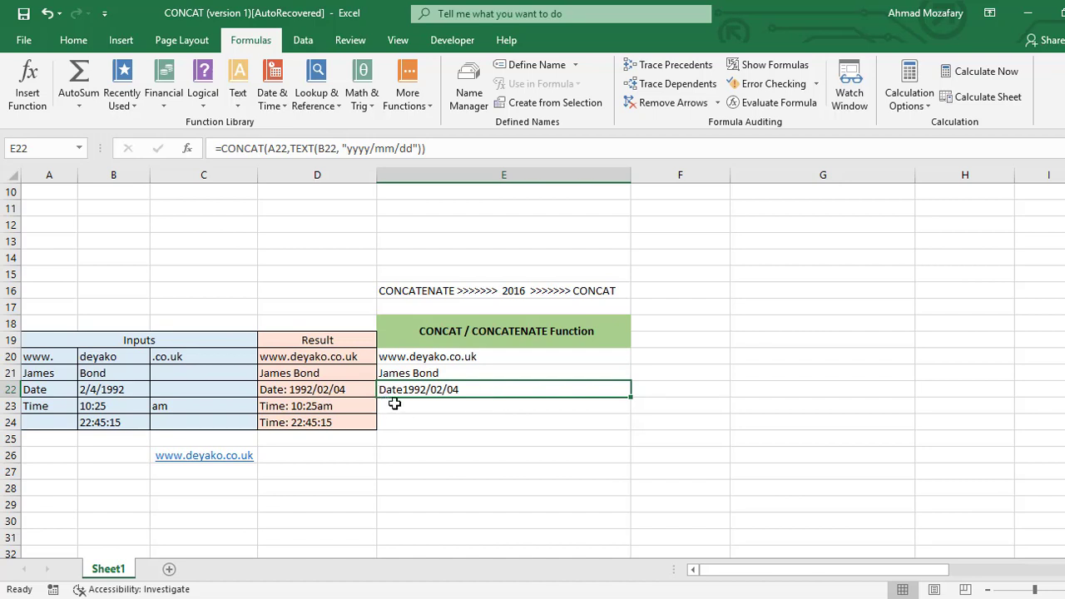
click(323, 151)
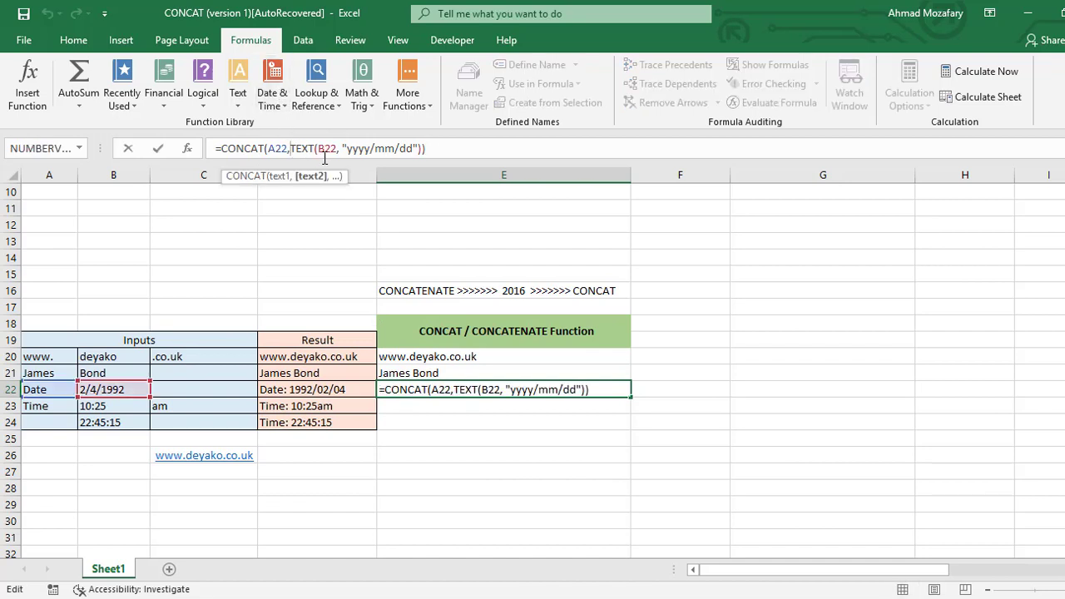
text(")
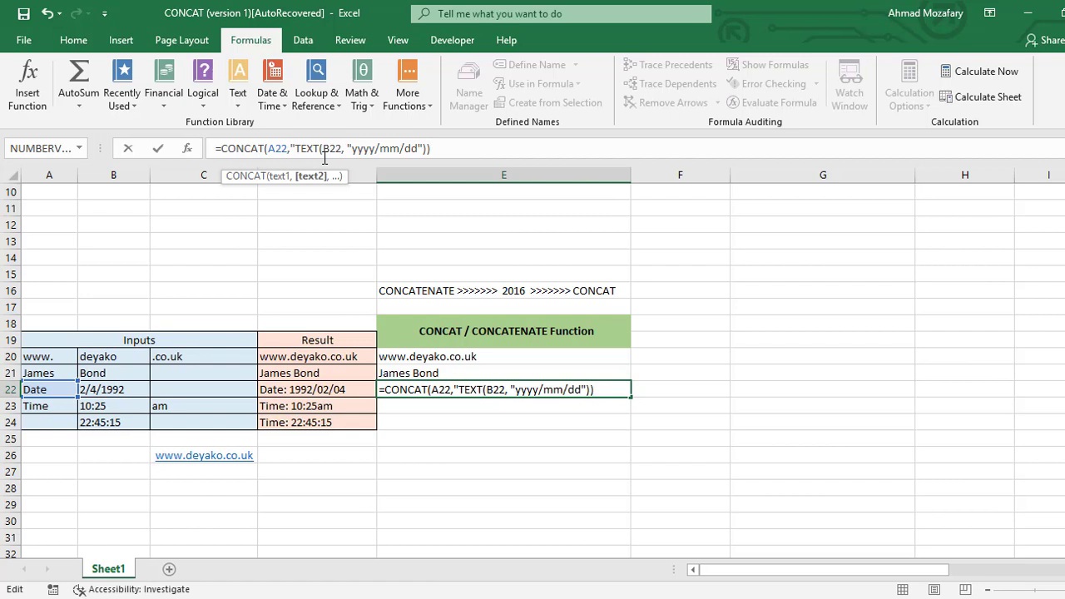
text(: ")
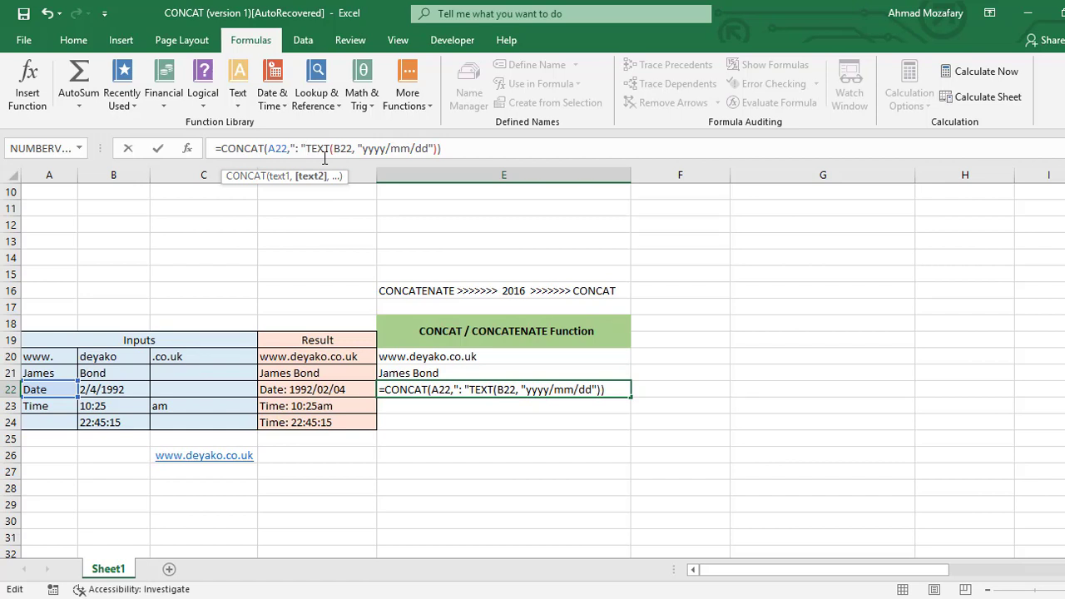
text(,)
key(Return)
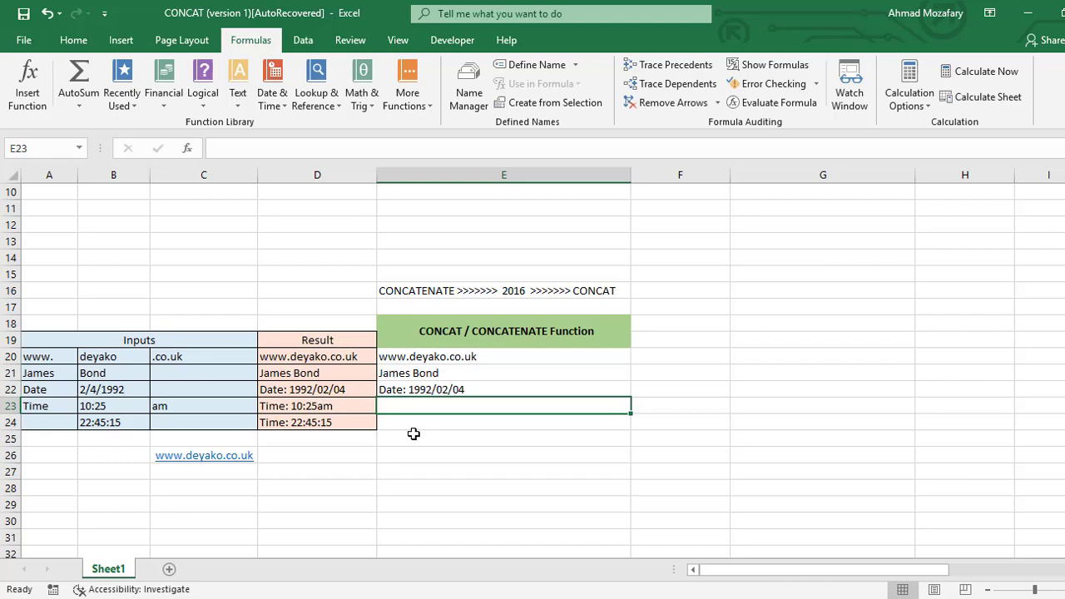
Enter =CONCAT(A23,TEXT(B23,"hh:mm"),C23) in E23, displaying Time10:25am
text(=c)
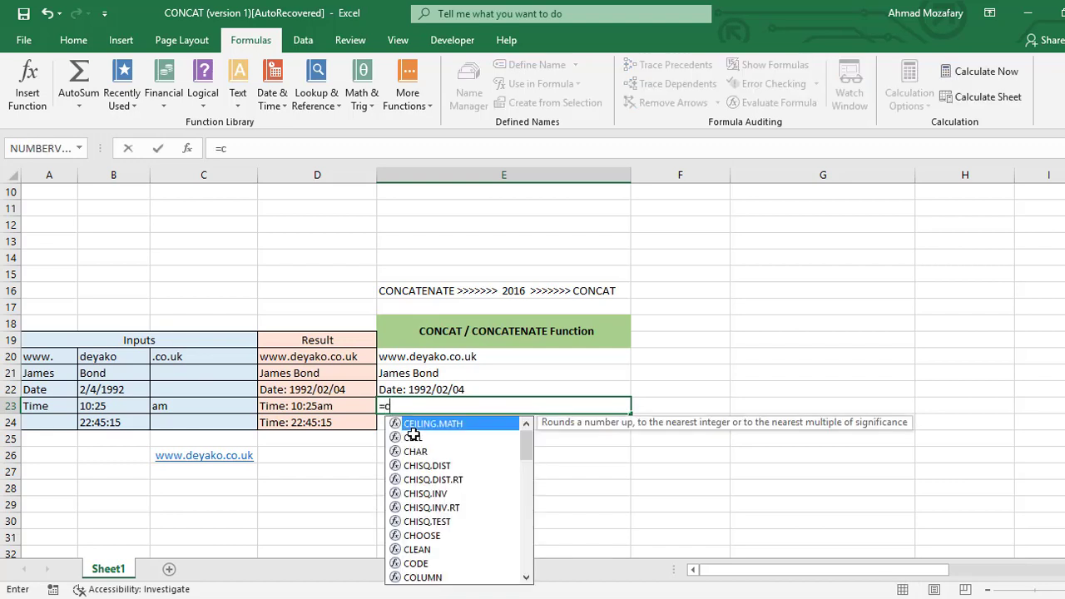
text(oncat()
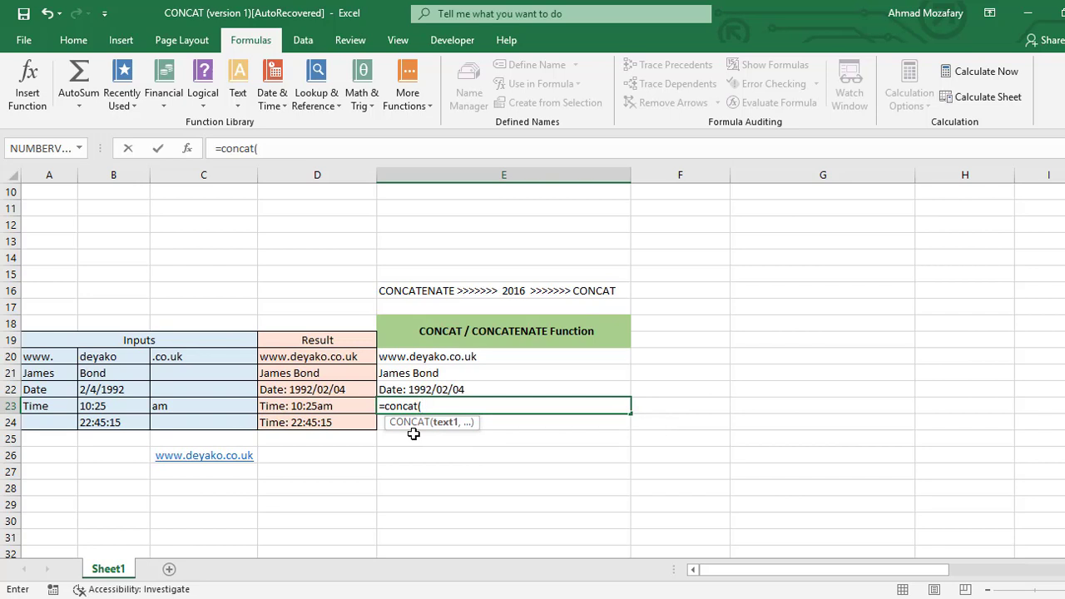
text(a23)
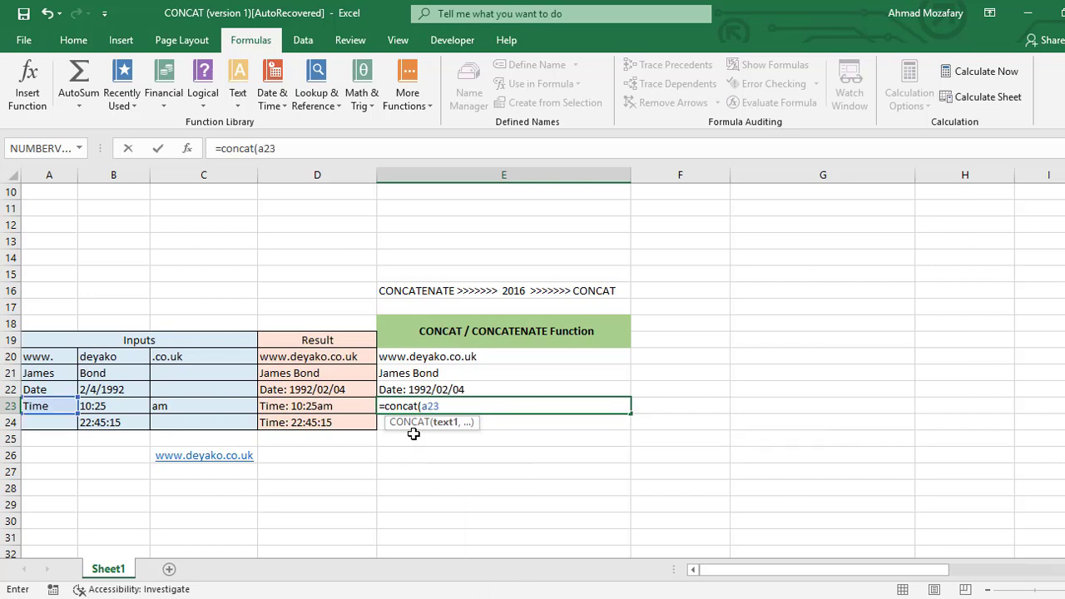
text(,)
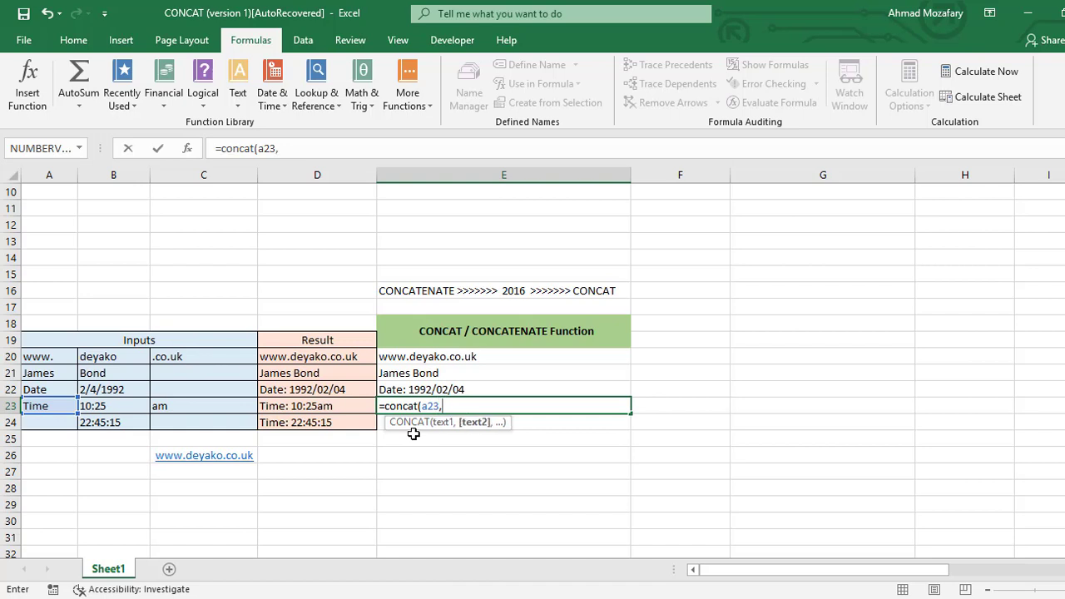
text(text()
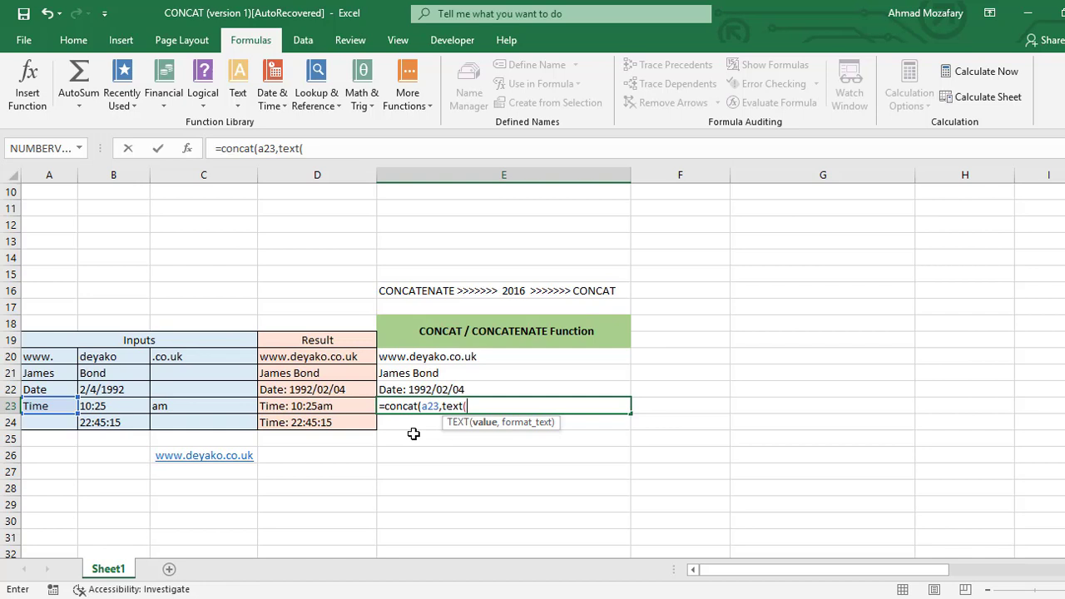
text(b23,)
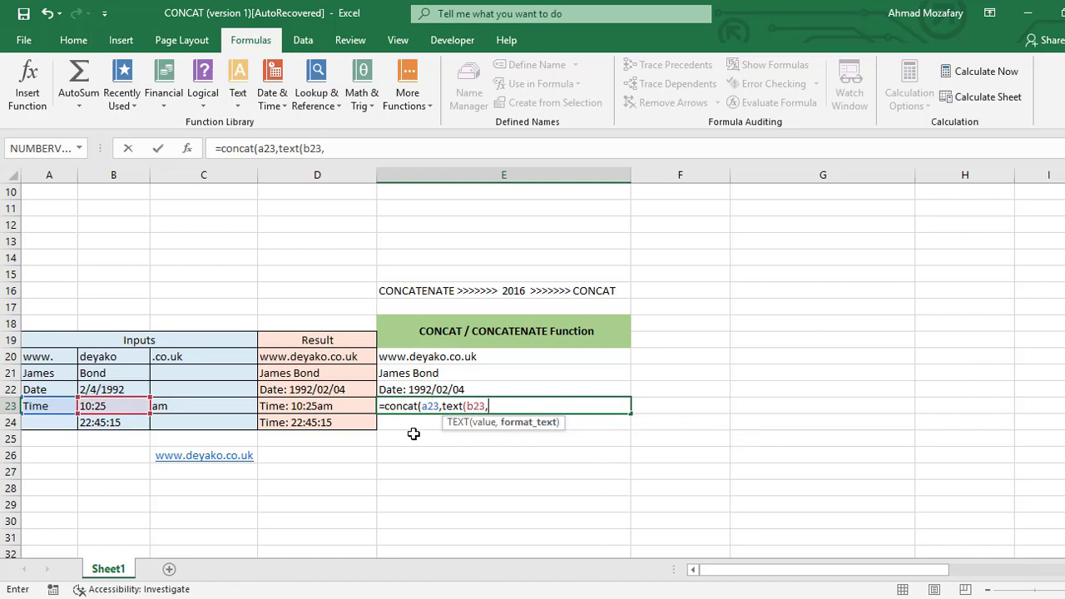
text("hh:mm)
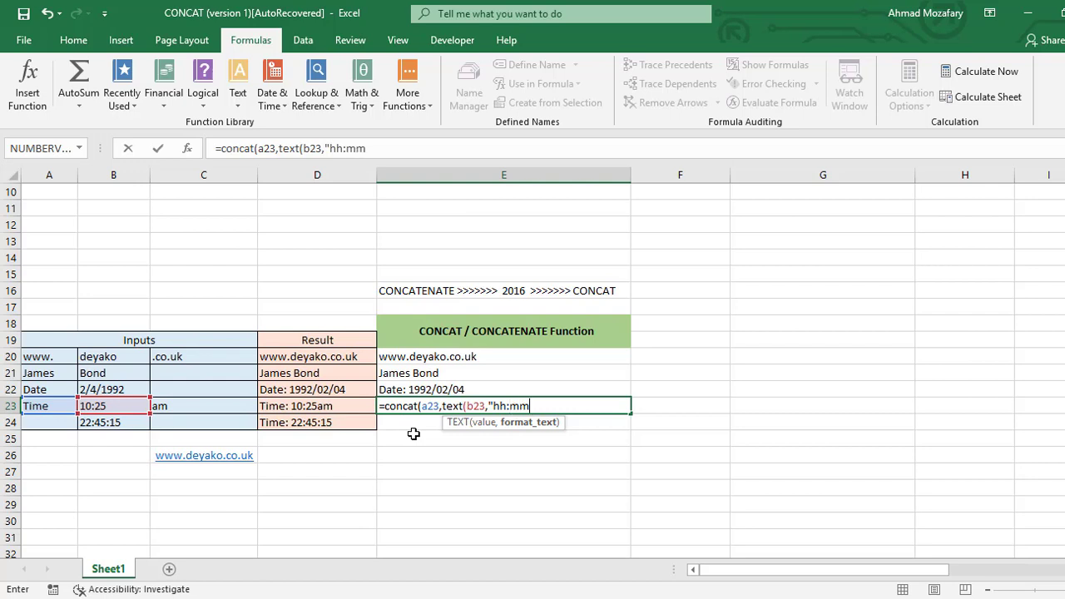
text("),)
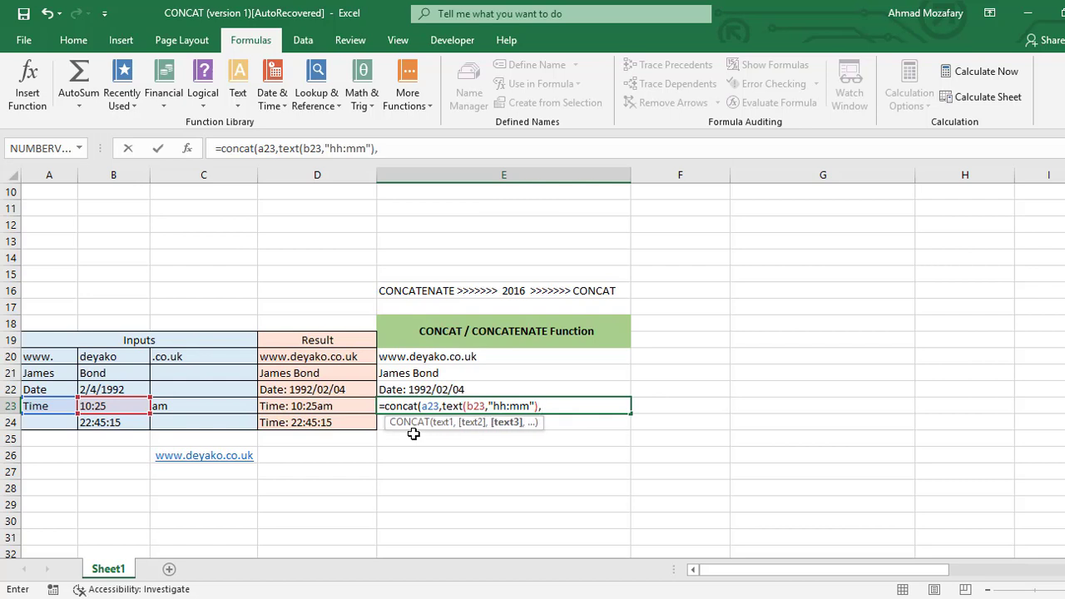
text(c23)
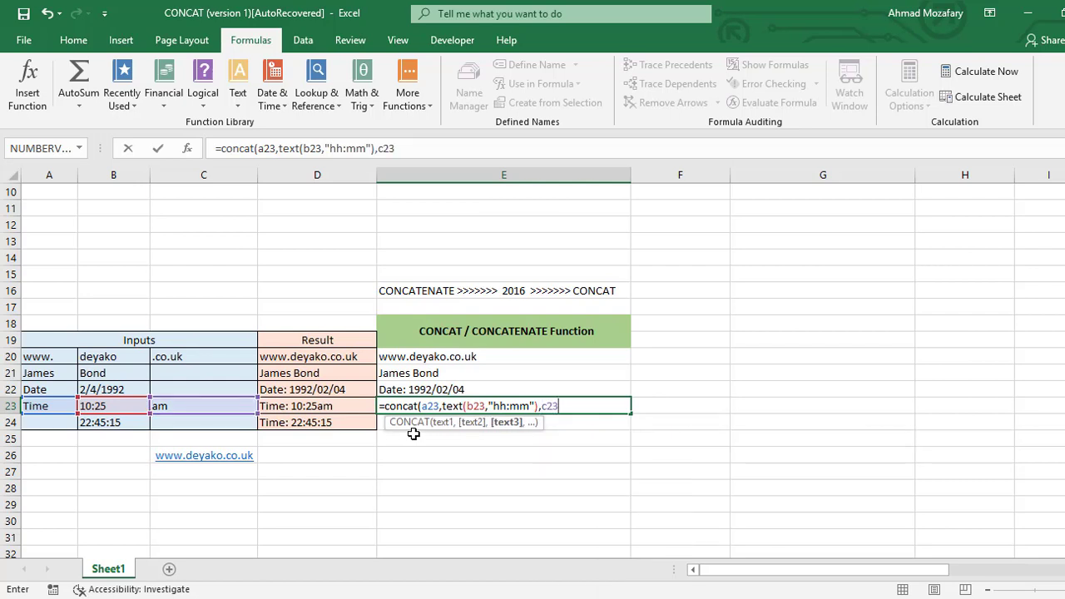
text())
key(Return)
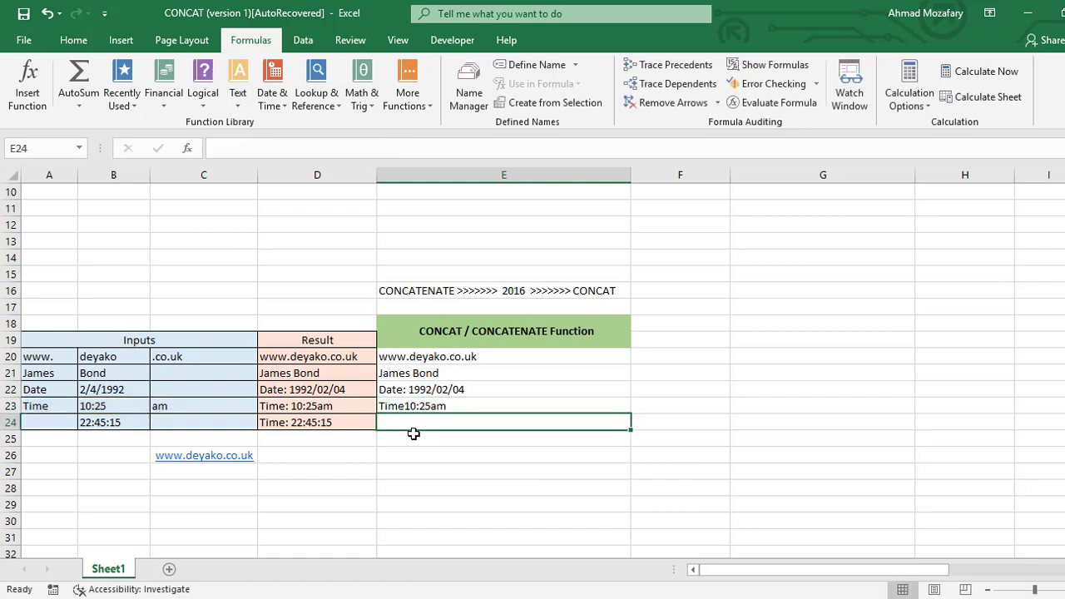
Insert a ": " argument after A23 in E23's formula so it reads Time: 10:25am
click(450, 407)
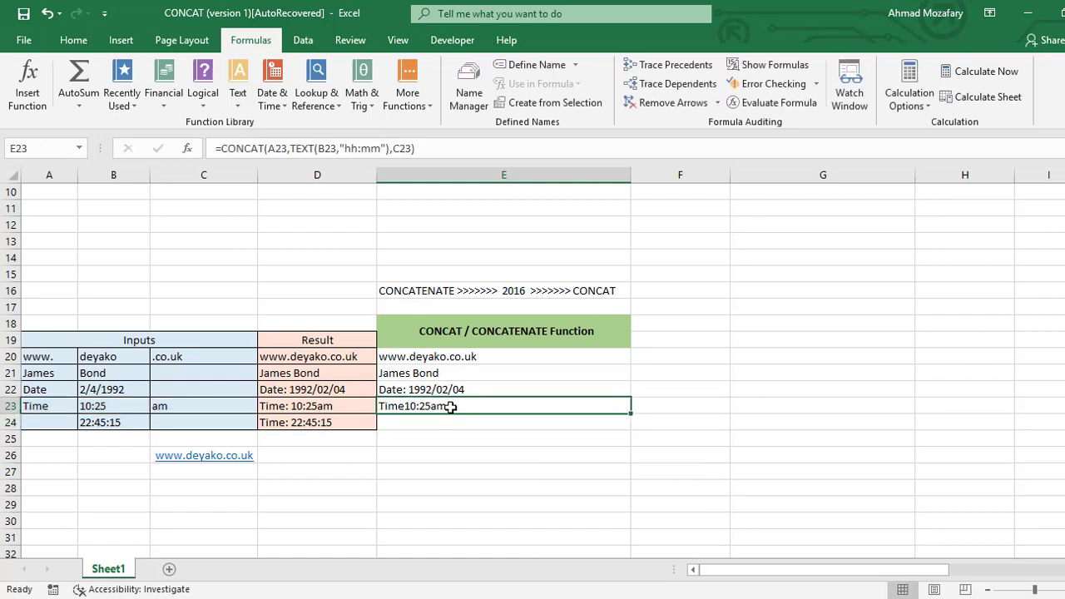
click(291, 149)
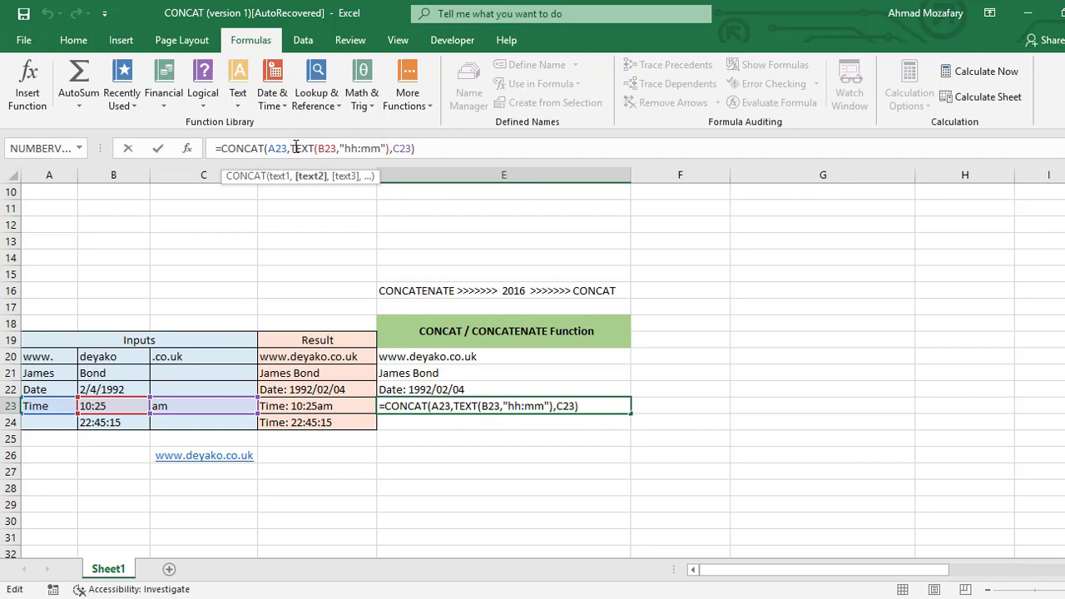
text(")
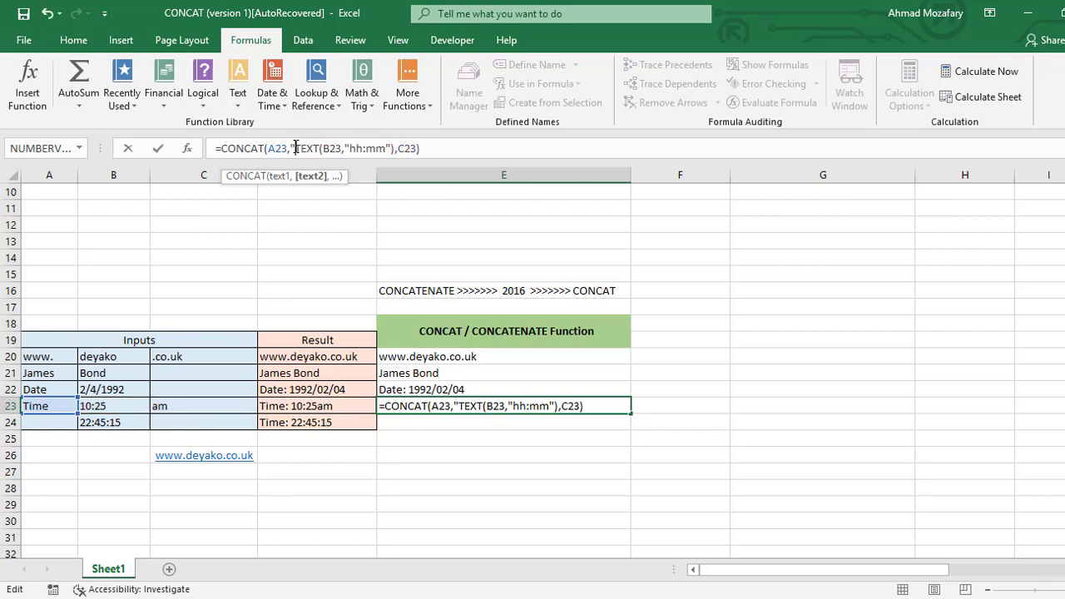
text(: ")
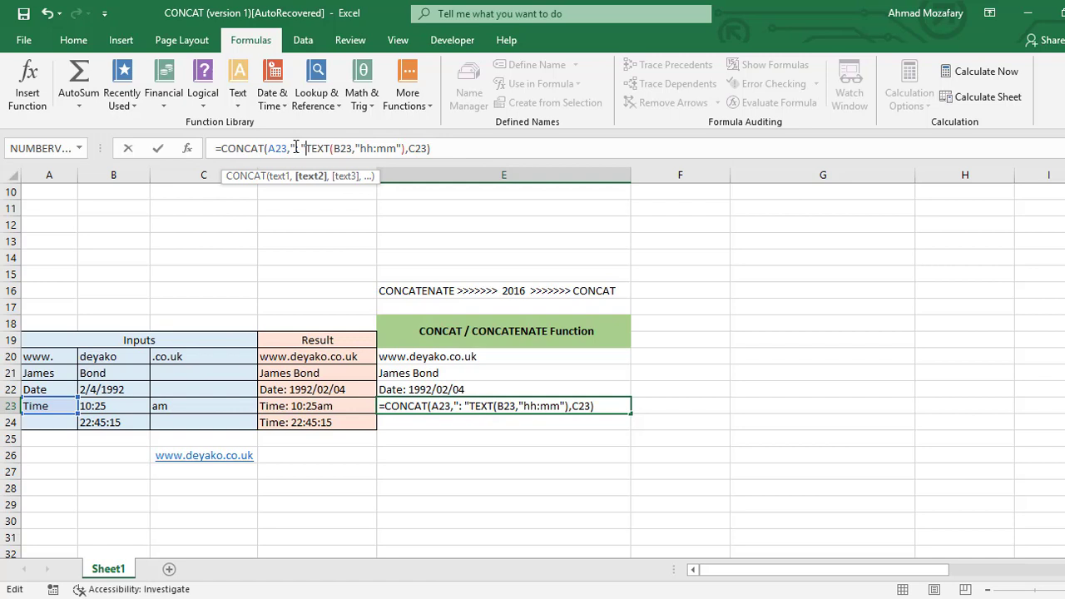
text(,)
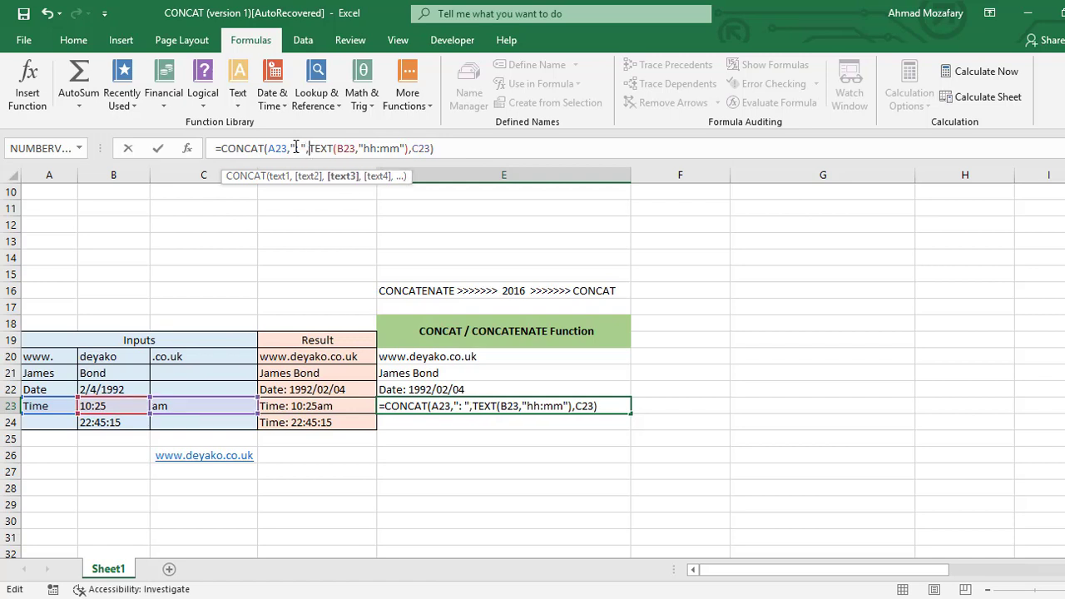
key(Return)
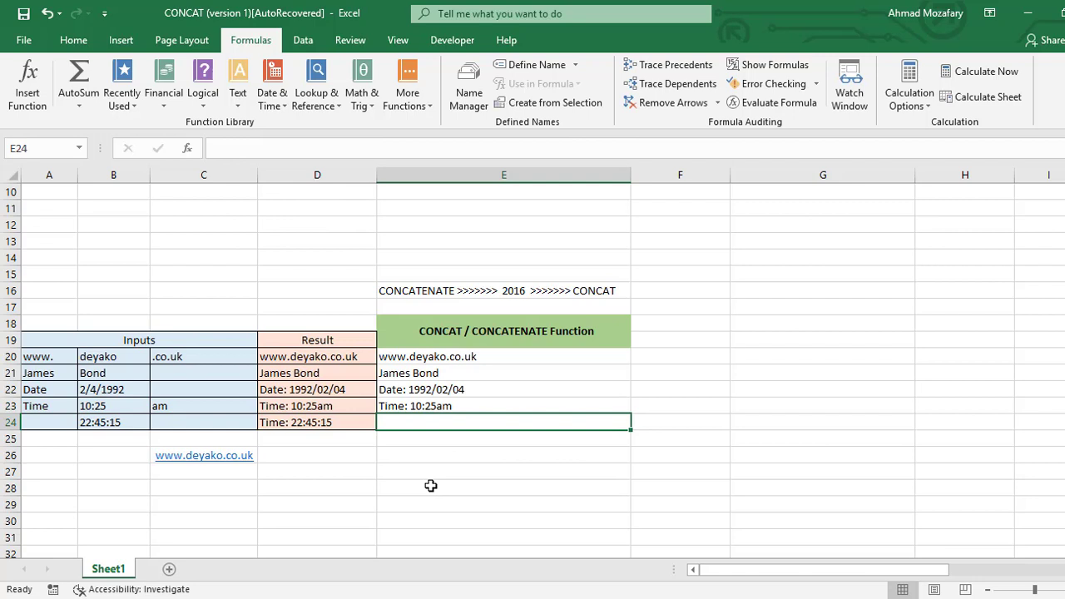
Enter =CONCAT("Time: ",TEXT(B24,"hh:mm:ss")) in E24 to show Time: 22:45:15
click(50, 424)
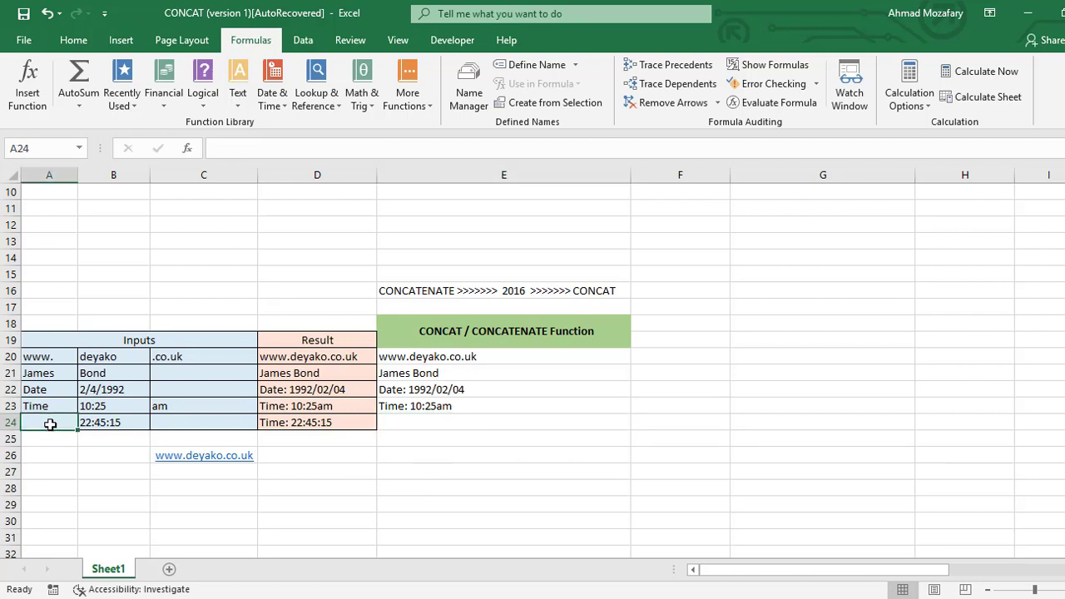
click(471, 421)
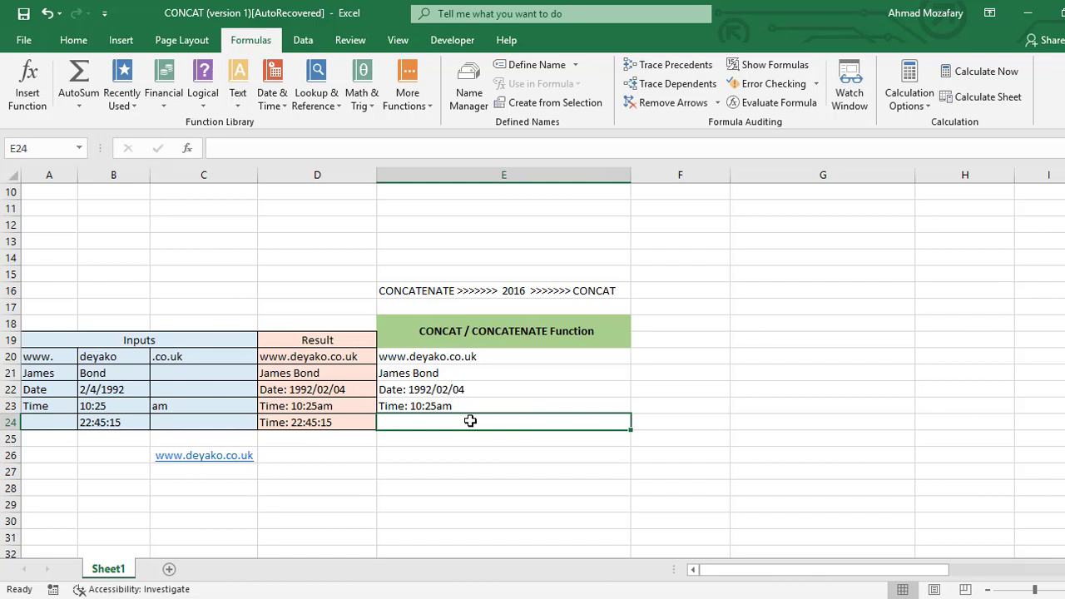
text(=con)
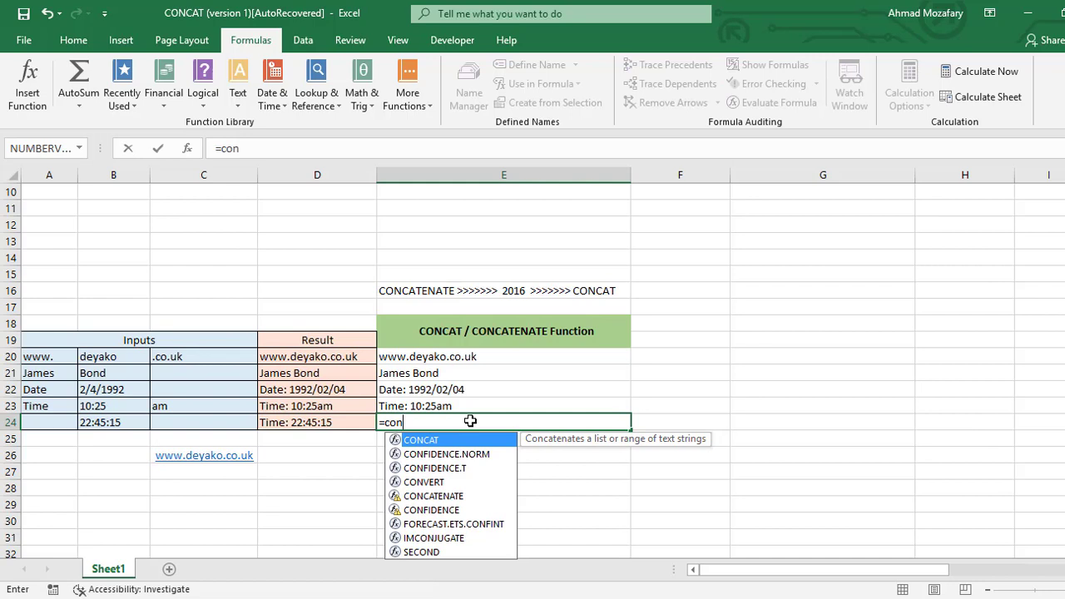
text(cat()
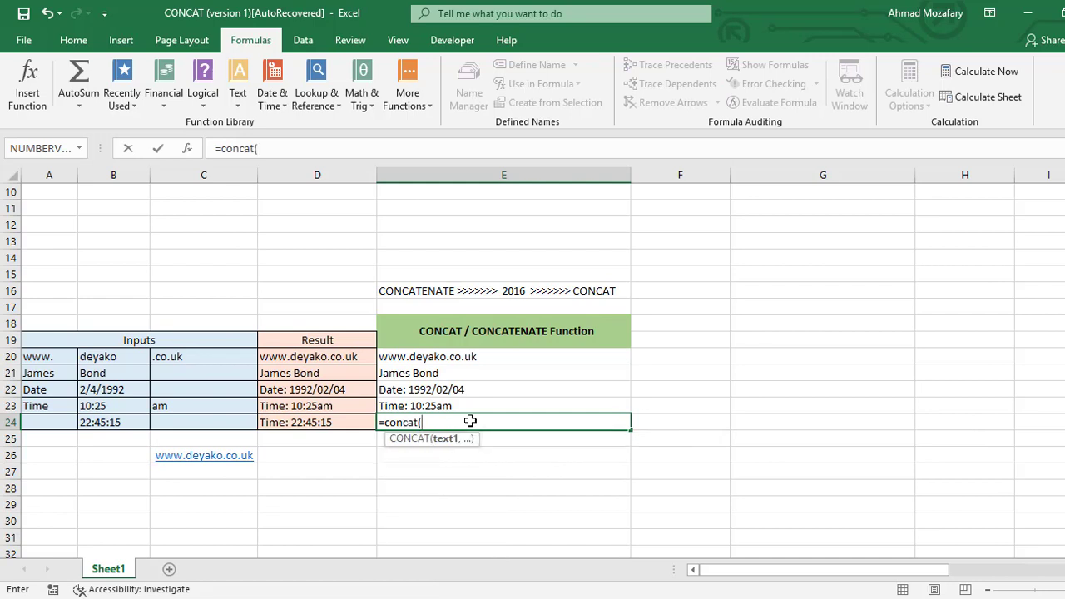
text("time)
key(BackSpace)
key(BackSpace)
key(BackSpace)
key(BackSpace)
text(Time: ",te)
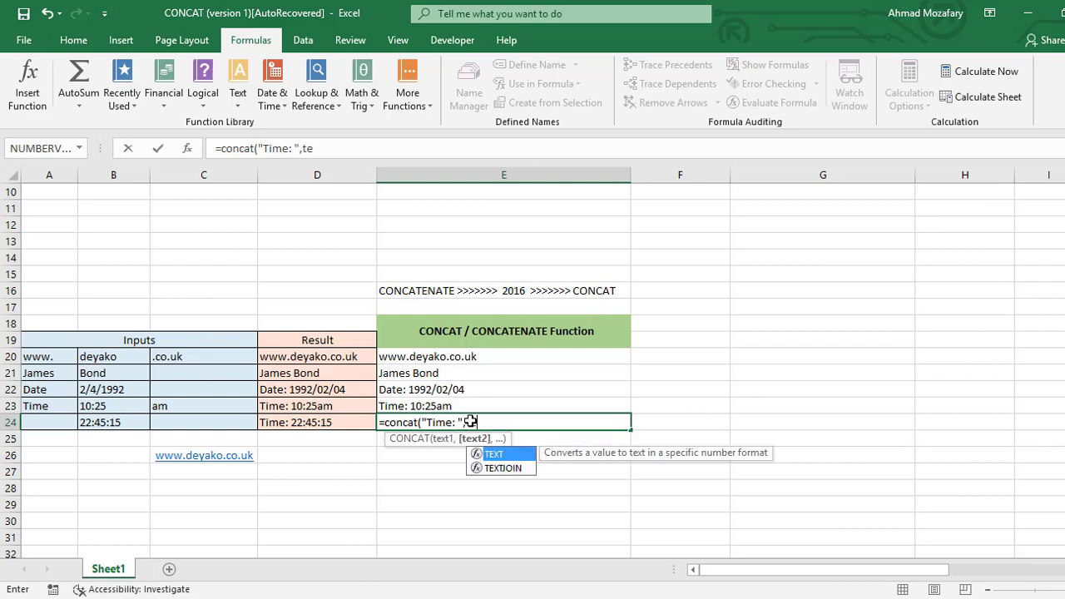
text(xt()
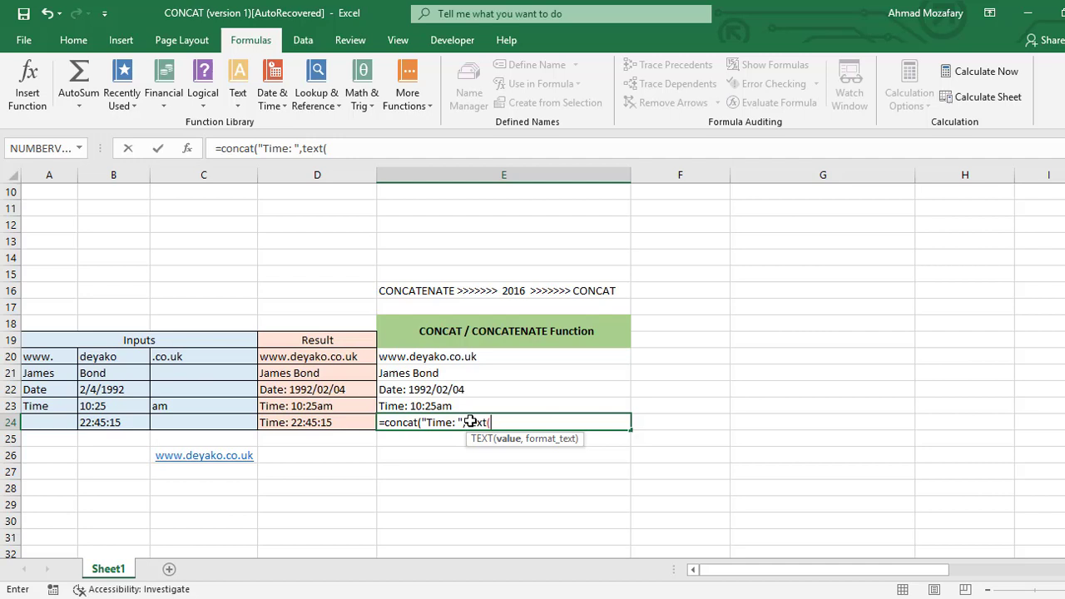
text(b)
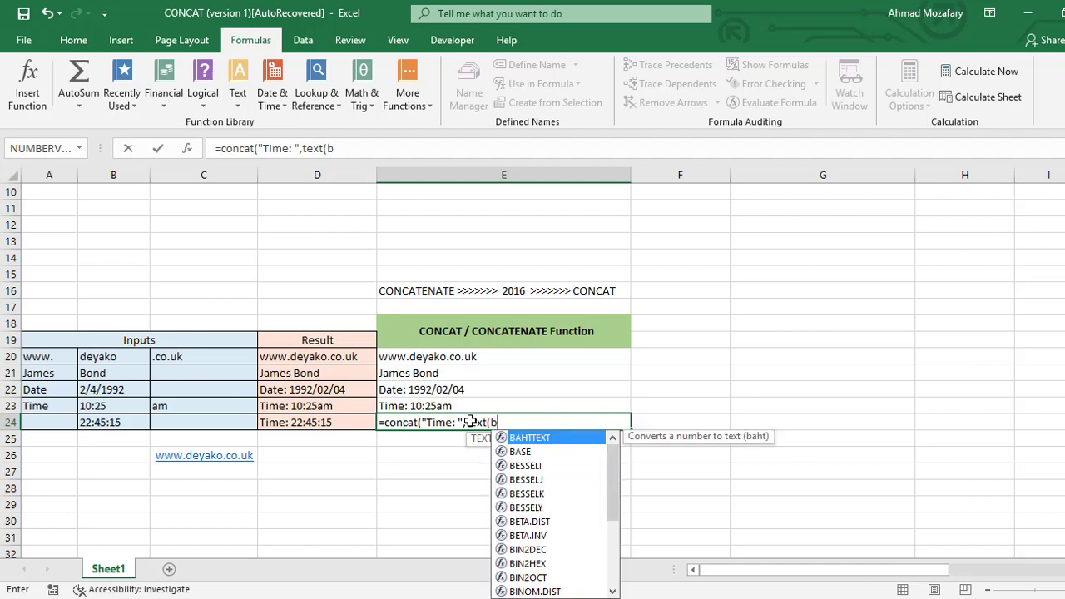
text(24,")
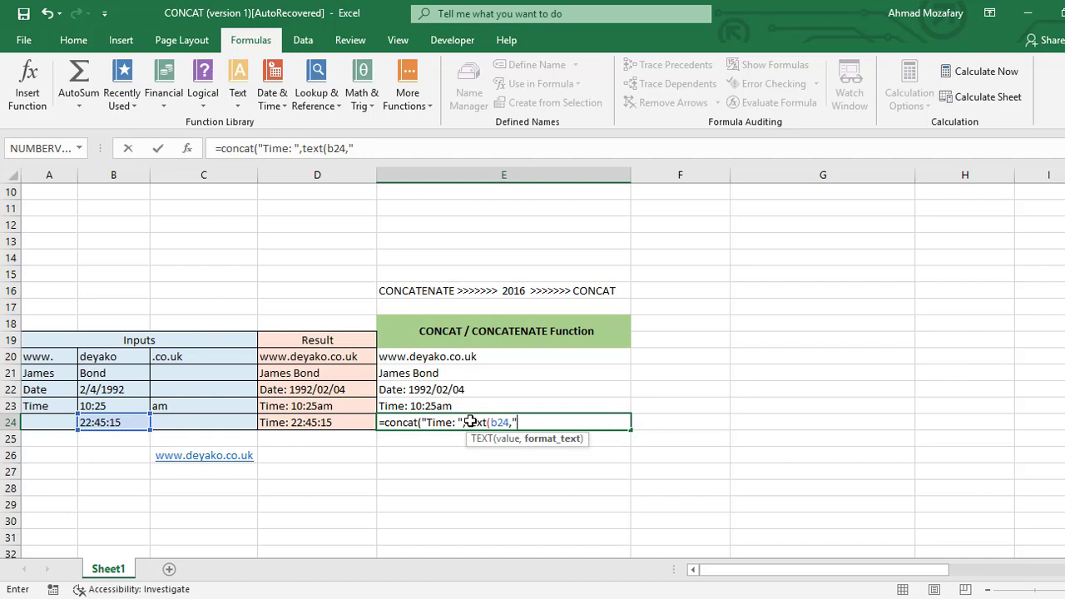
text(hh:mm:ss)
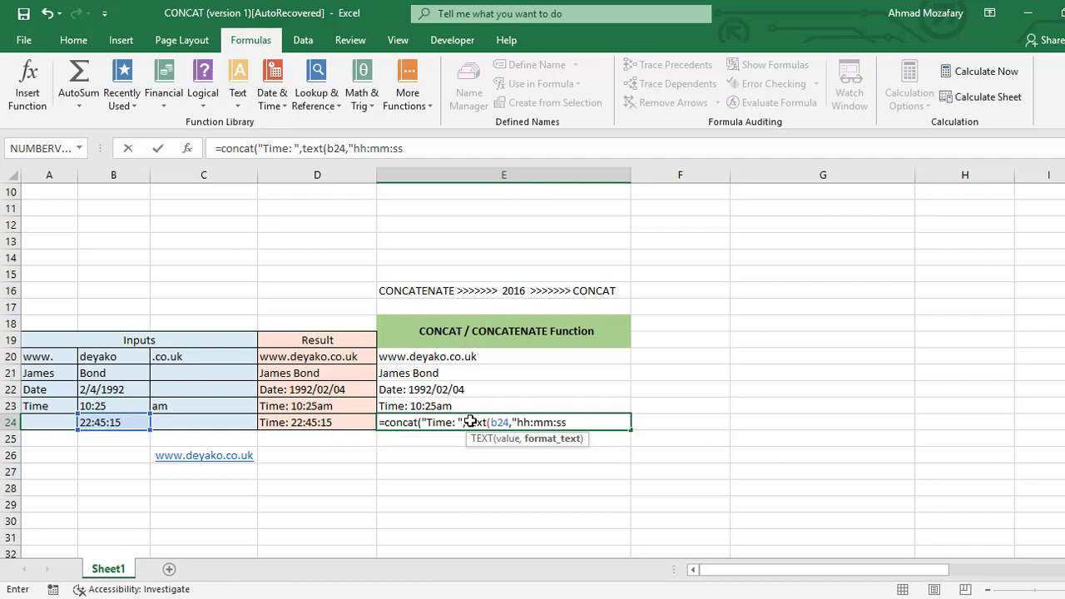
text(")))
key(Return)
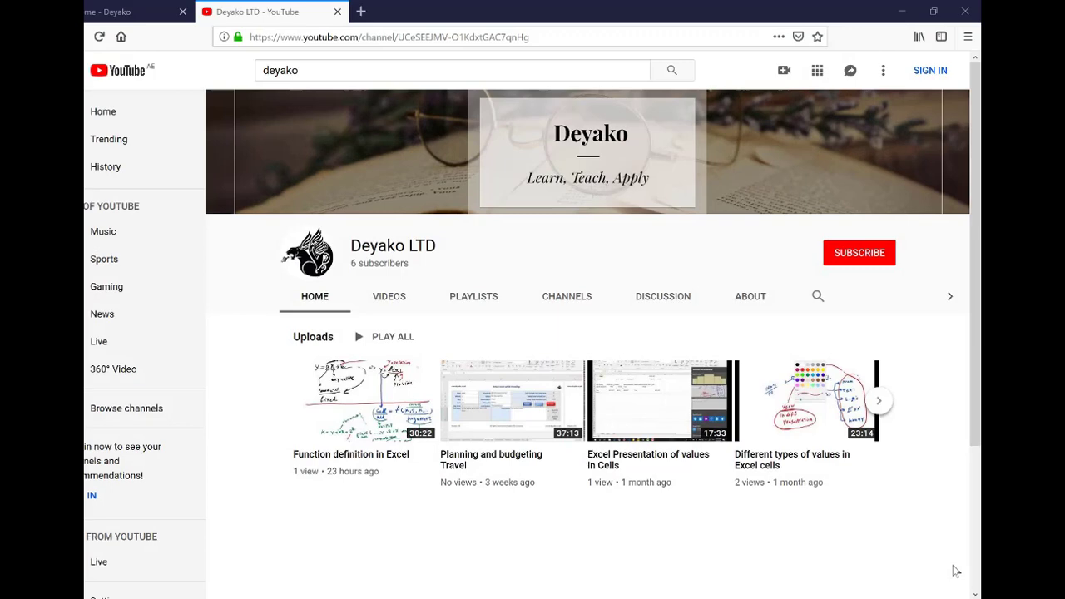
Switch to the deyako.co.uk tab and scroll down to the software category cards
key(ctrl+Tab)
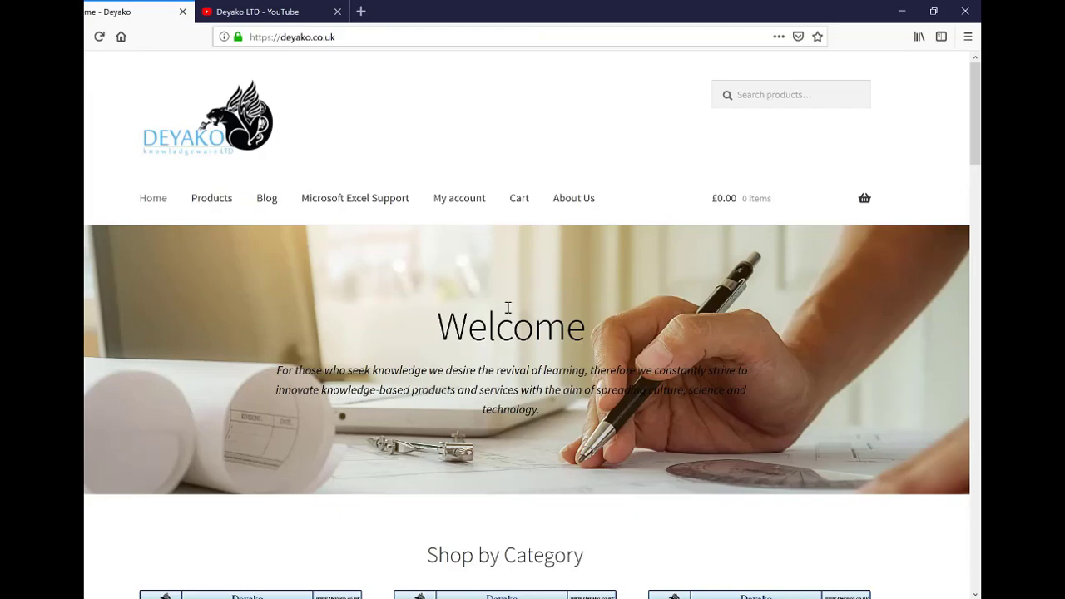
scroll(507, 308, down, 6)
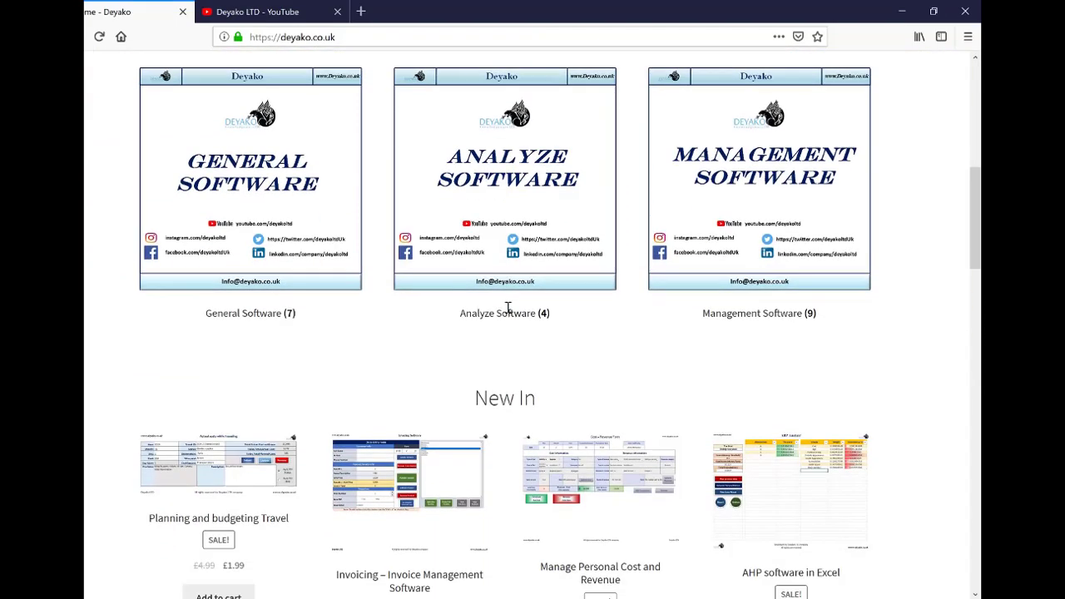